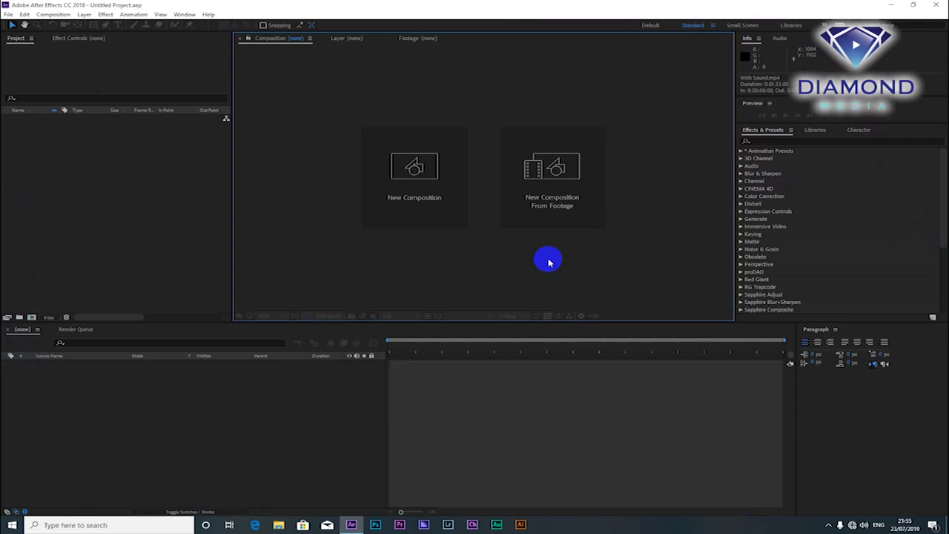
# Create a 1920×1080, 25 fps composition named Audio Spectrum lasting 0:01:30:00
pyautogui.click(47, 15)
pyautogui.click(46, 25)
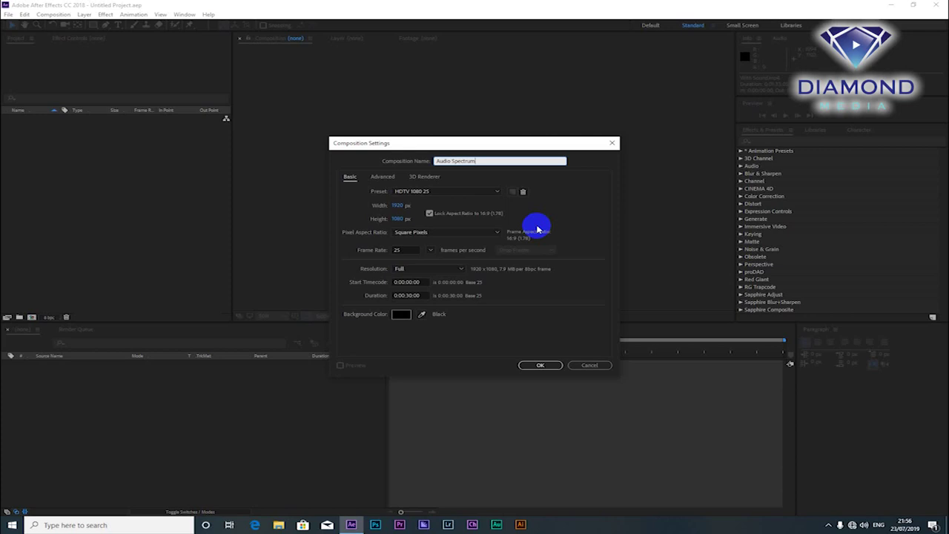
pyautogui.click(369, 296)
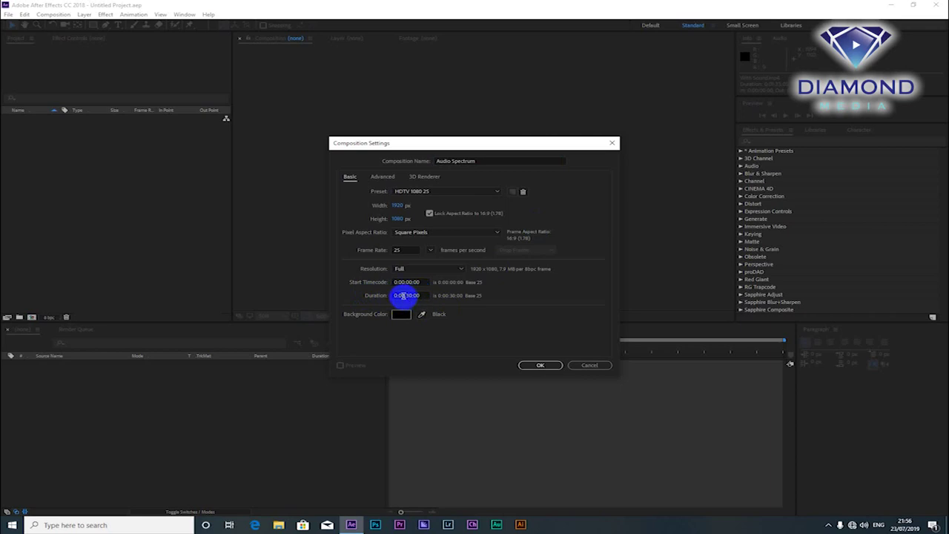
pyautogui.click(400, 296)
pyautogui.click(403, 296)
pyautogui.write('43000')
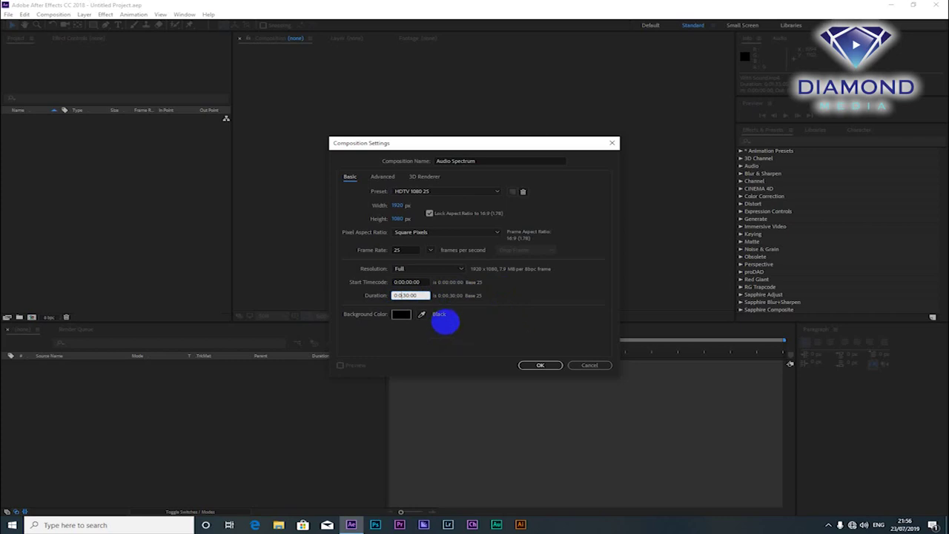
pyautogui.write('1')
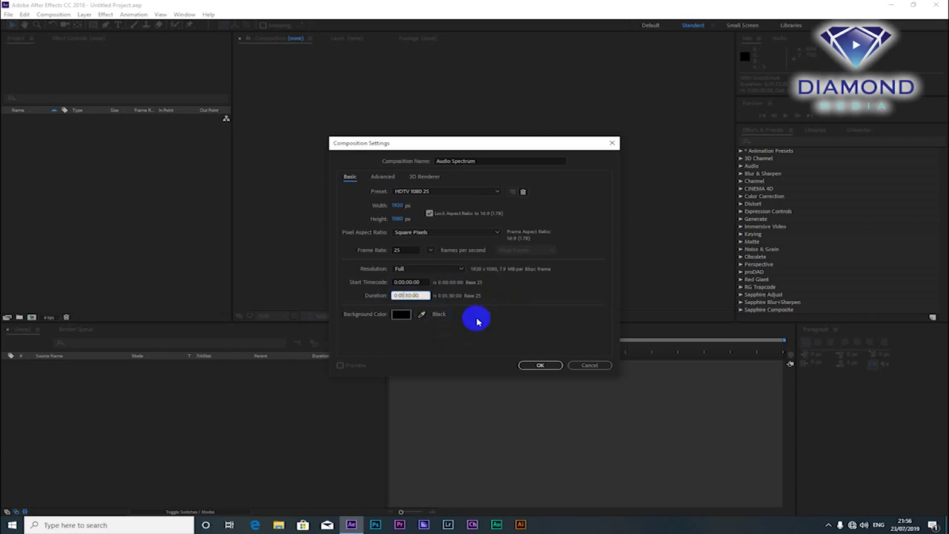
pyautogui.click(409, 295)
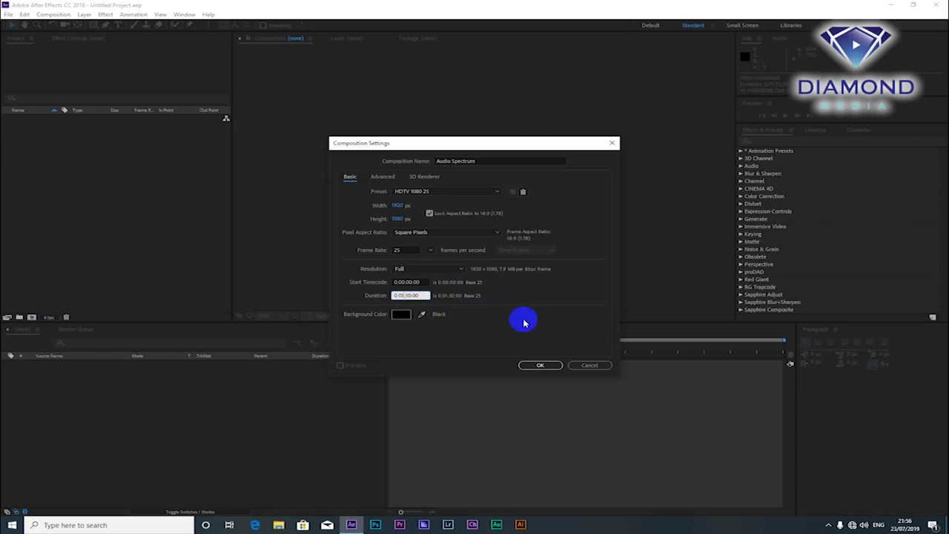
pyautogui.click(541, 365)
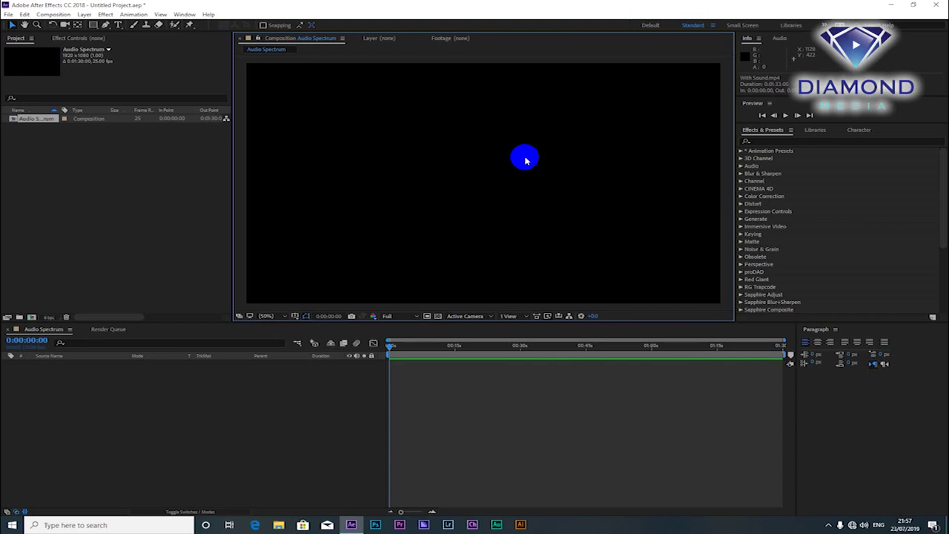
# Import With Sound.mp4, add it to the timeline, and reveal its audio waveform
pyautogui.hotkey('ctrl', 'i')
pyautogui.doubleClick(330, 165)
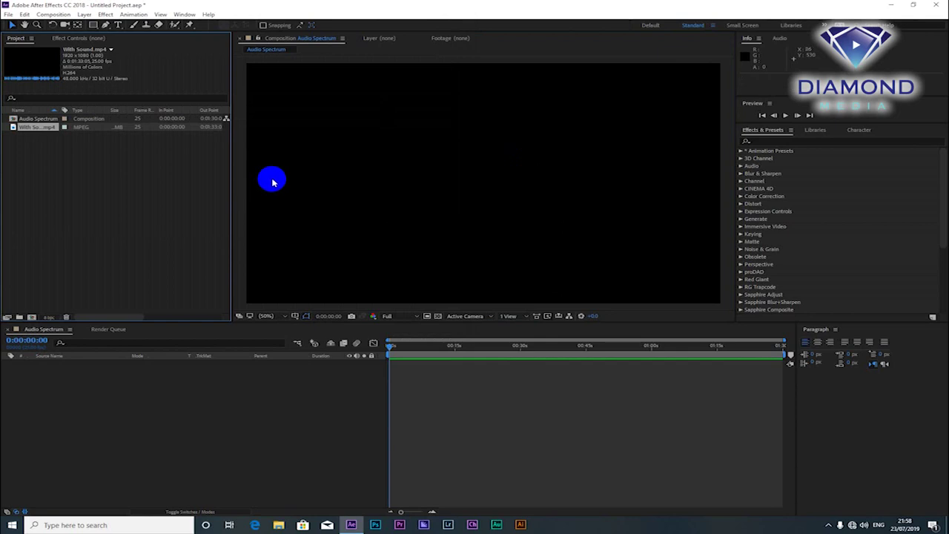
pyautogui.moveTo(26, 128)
pyautogui.mouseDown()
pyautogui.moveTo(162, 444)
pyautogui.moveTo(351, 371)
pyautogui.moveTo(568, 364)
pyautogui.mouseUp()
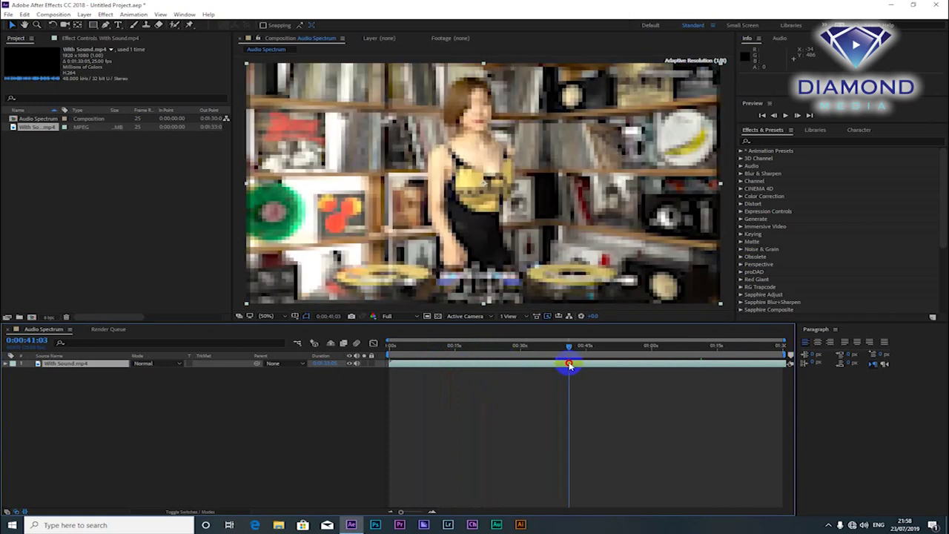
pyautogui.click(6, 364)
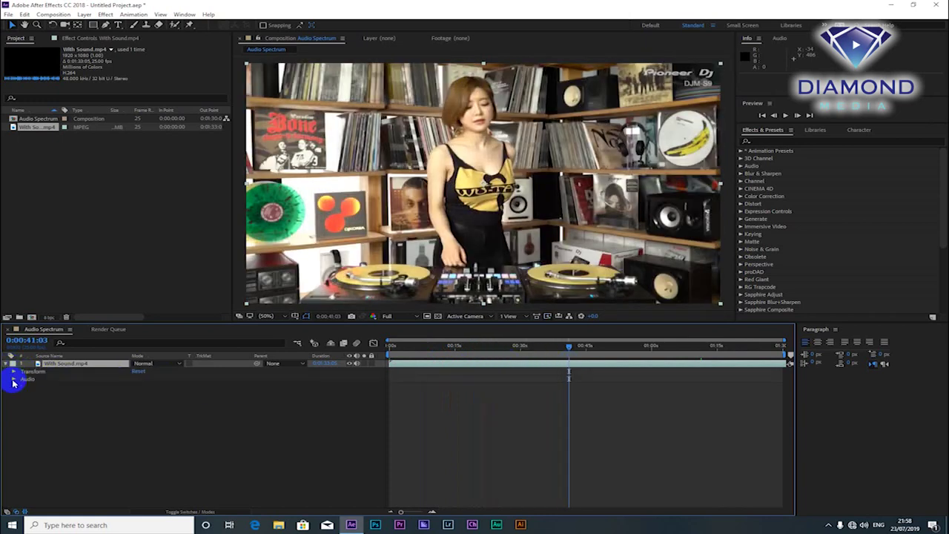
pyautogui.click(13, 380)
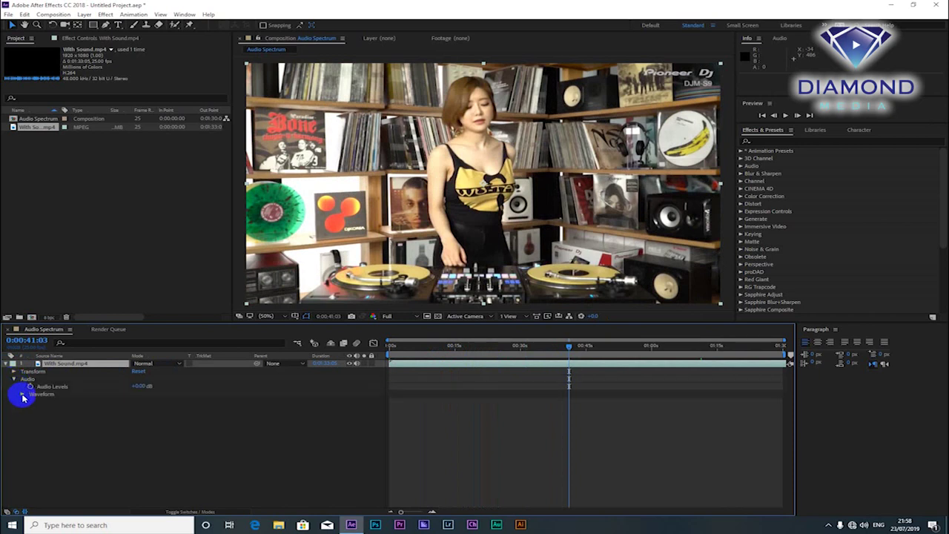
pyautogui.click(23, 395)
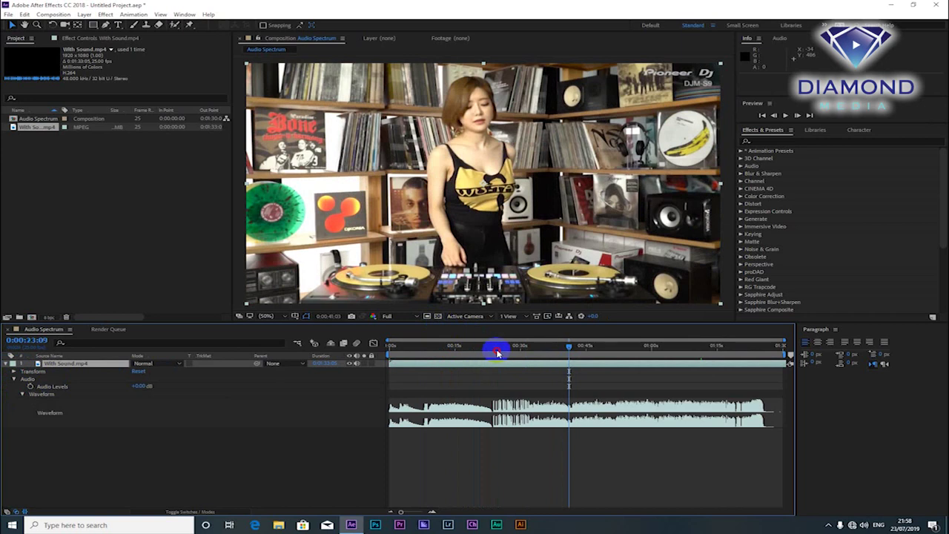
# Shift the With Sound.mp4 layer earlier in the timeline and review around 11 seconds
pyautogui.click(497, 352)
pyautogui.moveTo(497, 355); pyautogui.dragTo(492, 350)
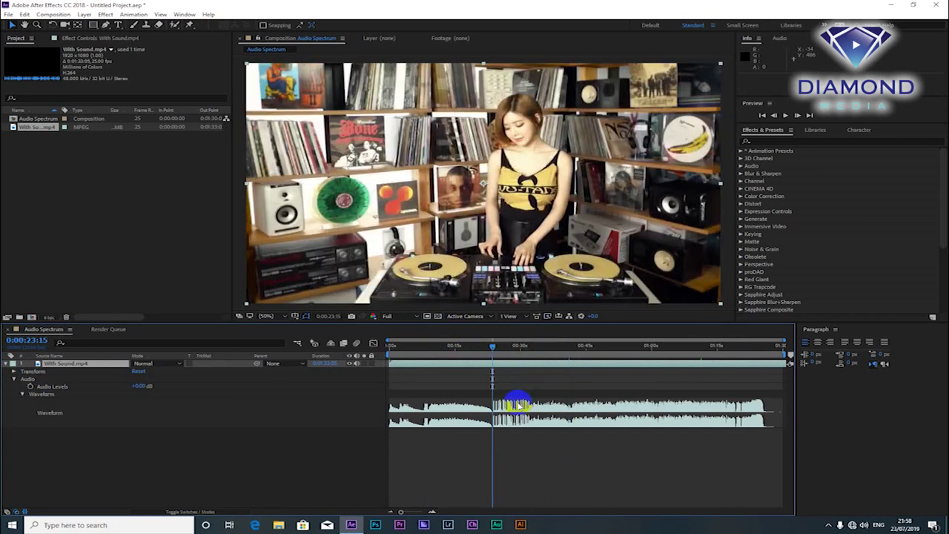
pyautogui.moveTo(482, 362); pyautogui.dragTo(460, 361)
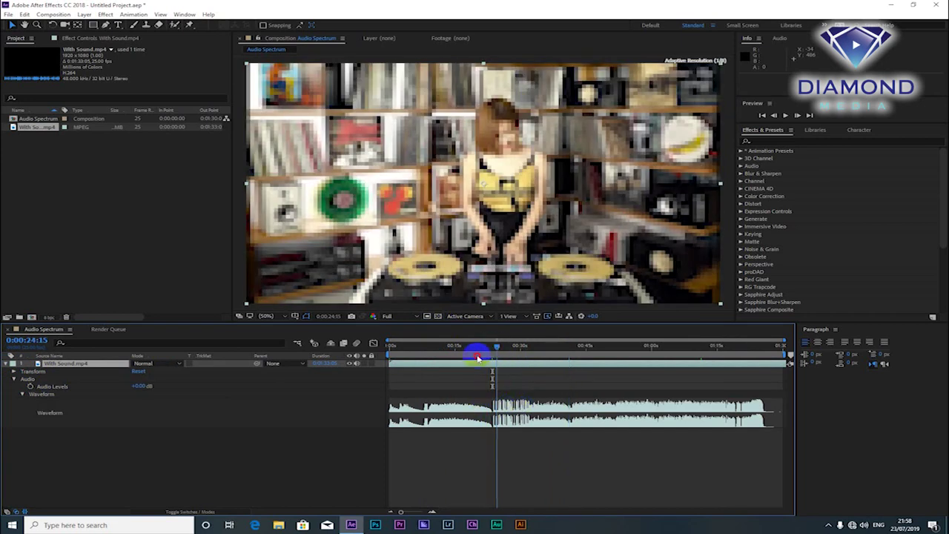
pyautogui.moveTo(460, 361); pyautogui.dragTo(408, 367)
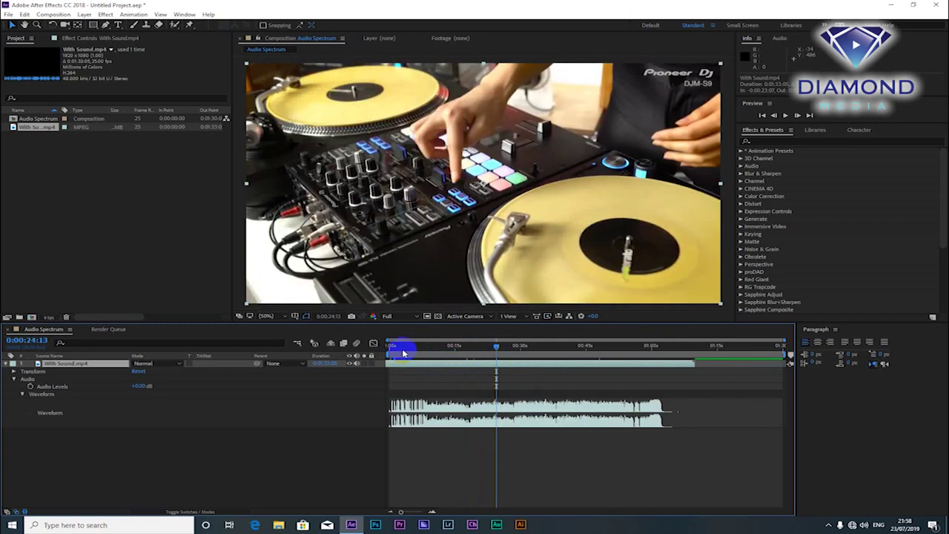
pyautogui.click(384, 350)
pyautogui.moveTo(418, 369)
pyautogui.mouseDown()
pyautogui.moveTo(403, 357)
pyautogui.moveTo(447, 353)
pyautogui.mouseUp()
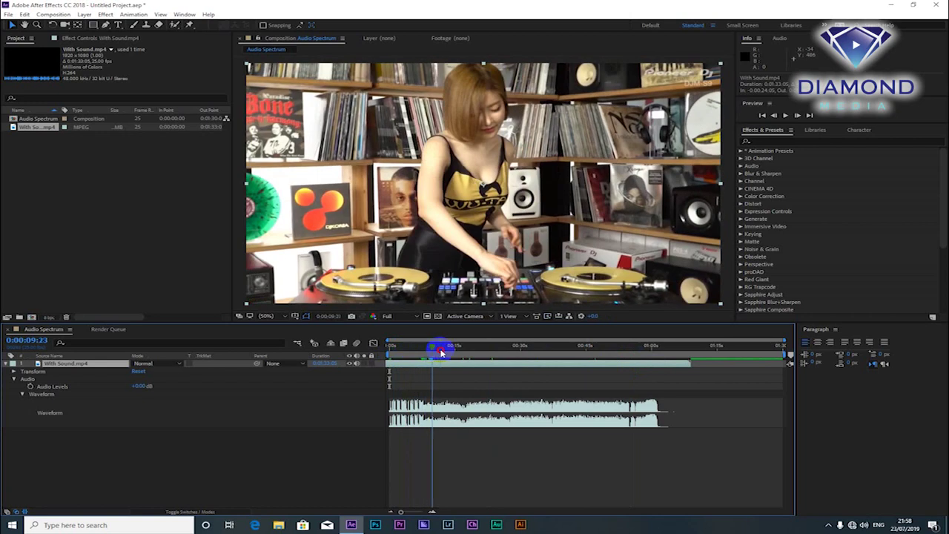
pyautogui.moveTo(446, 353); pyautogui.dragTo(464, 354)
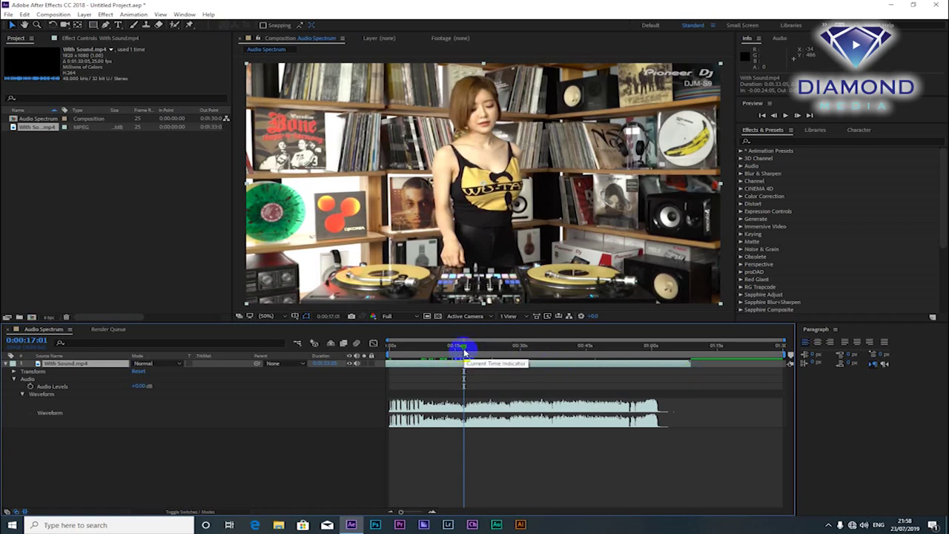
# Trim the composition to a work area ending at 0:00:17:01 and preview it
pyautogui.press('n')
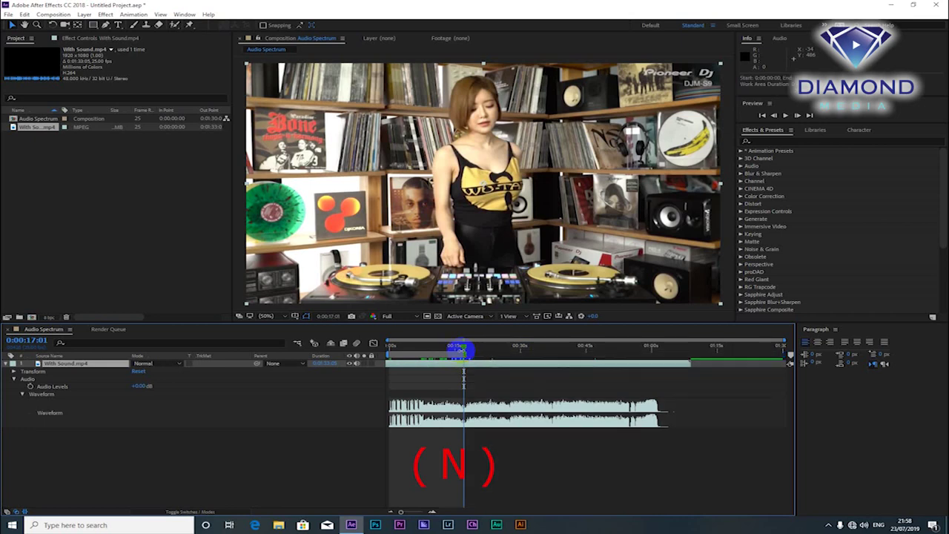
pyautogui.rightClick(456, 359)
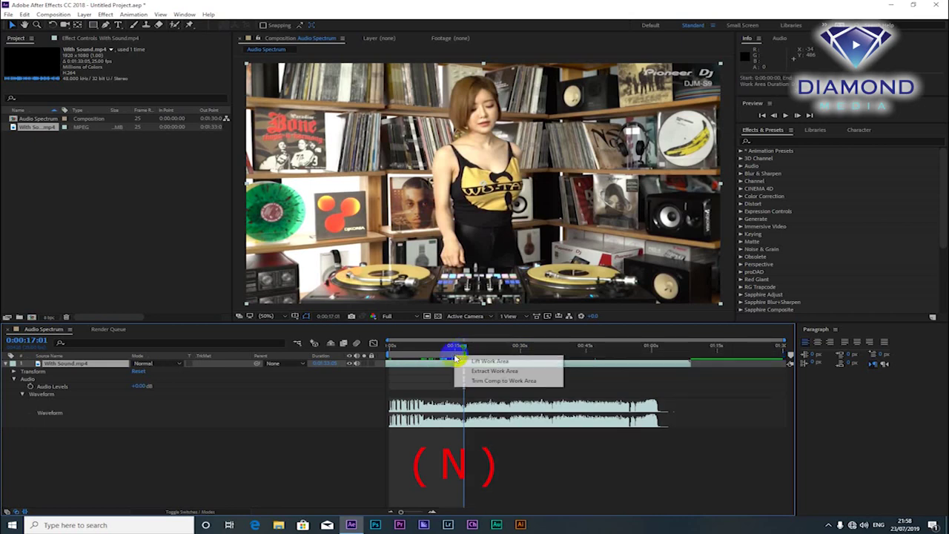
pyautogui.click(489, 381)
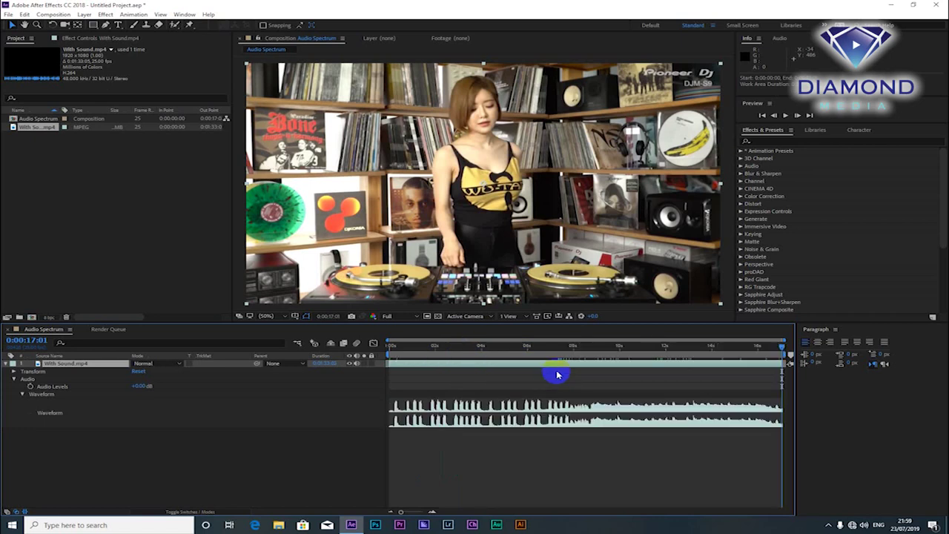
pyautogui.moveTo(583, 349); pyautogui.dragTo(360, 354)
pyautogui.press('space')
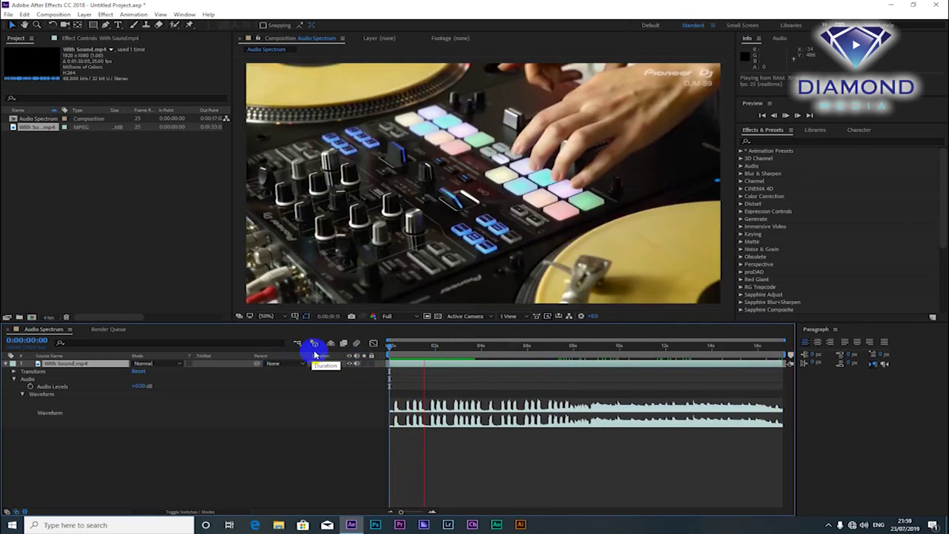
pyautogui.press('space')
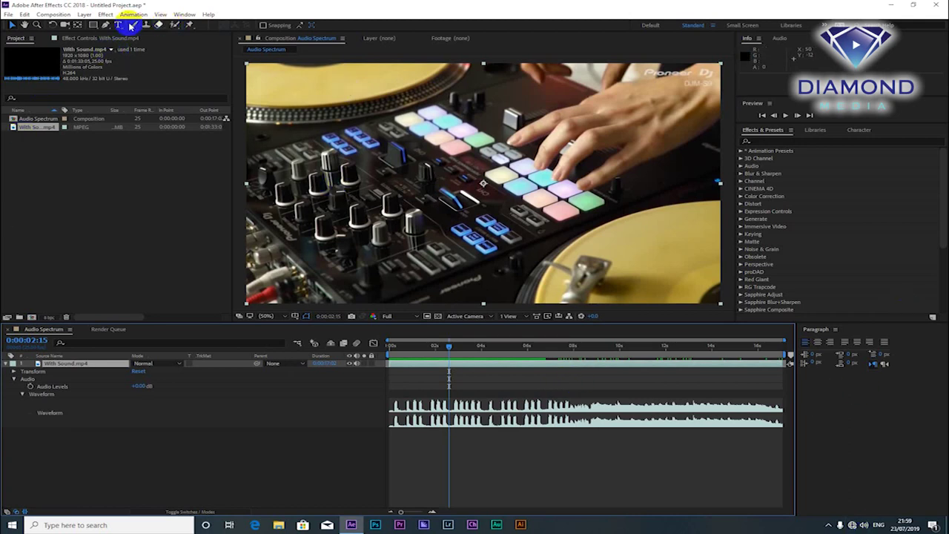
# Add a black full-frame solid layer named Audio Spectrum above the clip
pyautogui.click(85, 15)
pyautogui.moveTo(96, 25)
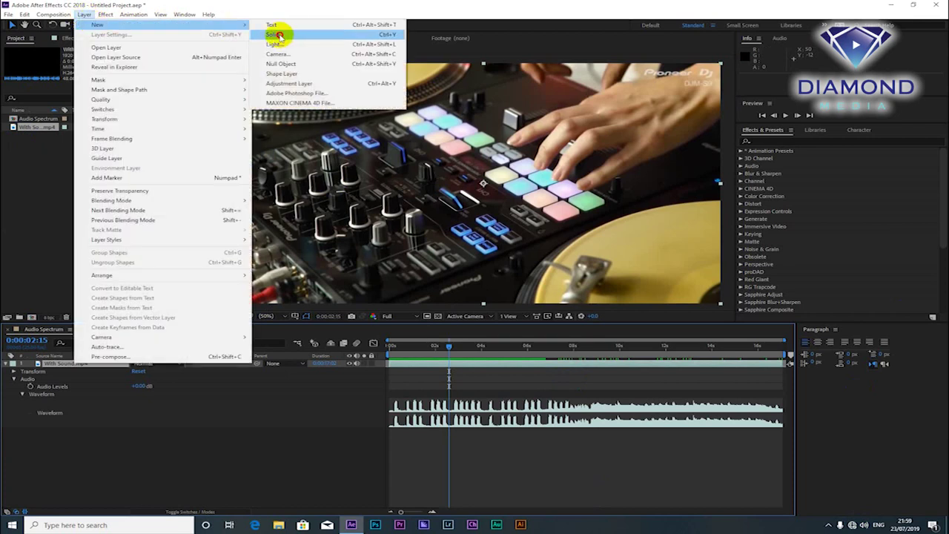
pyautogui.click(276, 34)
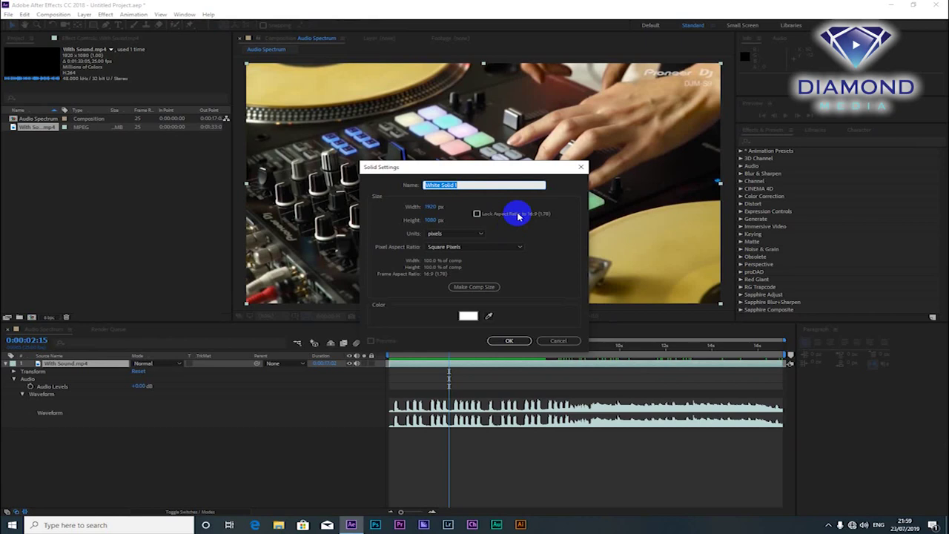
pyautogui.write('Audio')
pyautogui.write(' Spectr')
pyautogui.write('um')
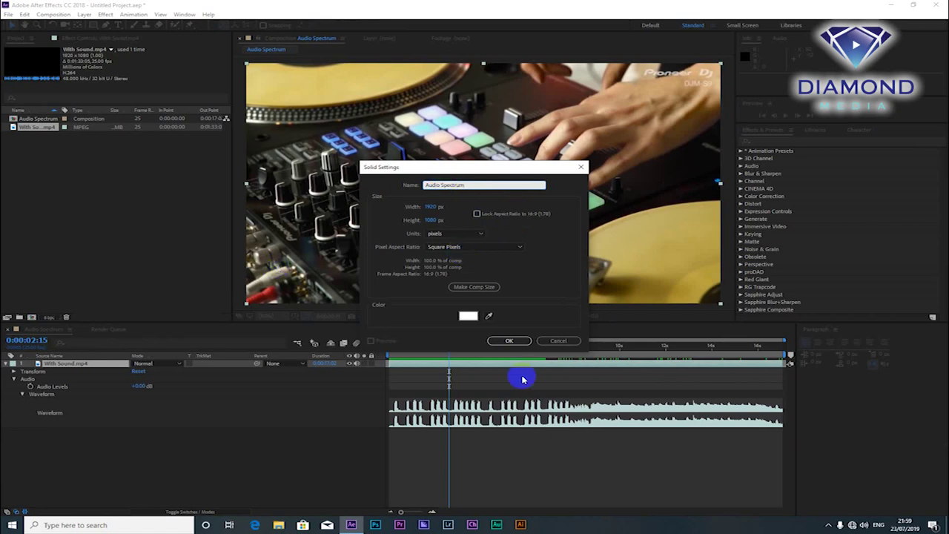
pyautogui.click(469, 317)
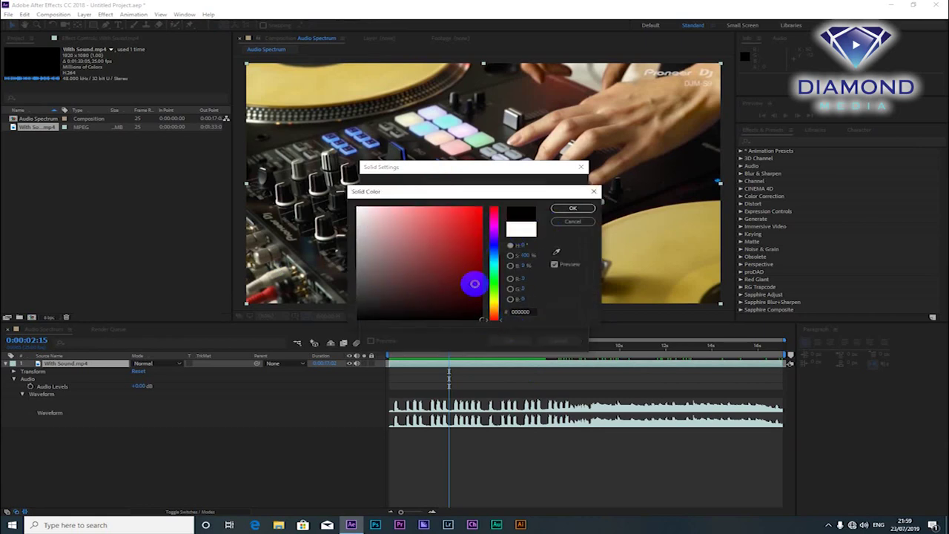
pyautogui.click(557, 210)
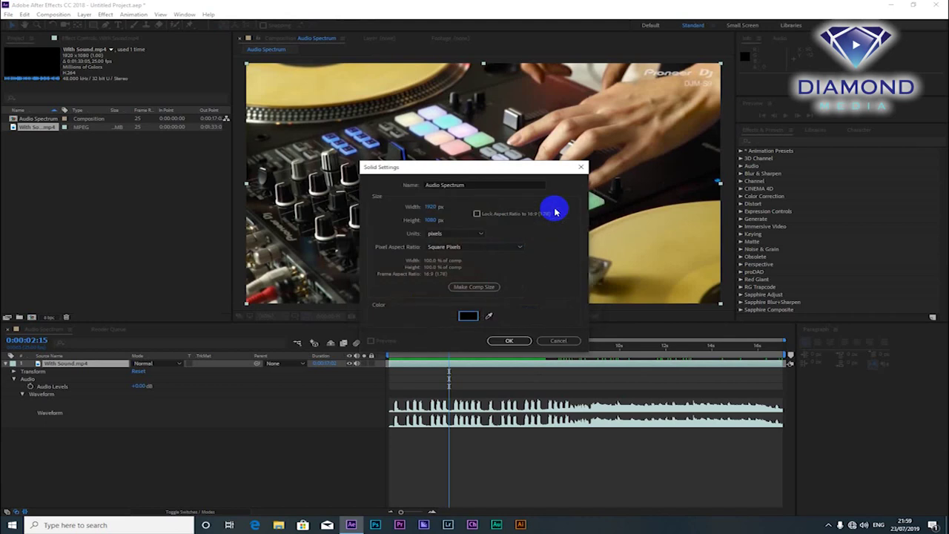
pyautogui.click(518, 343)
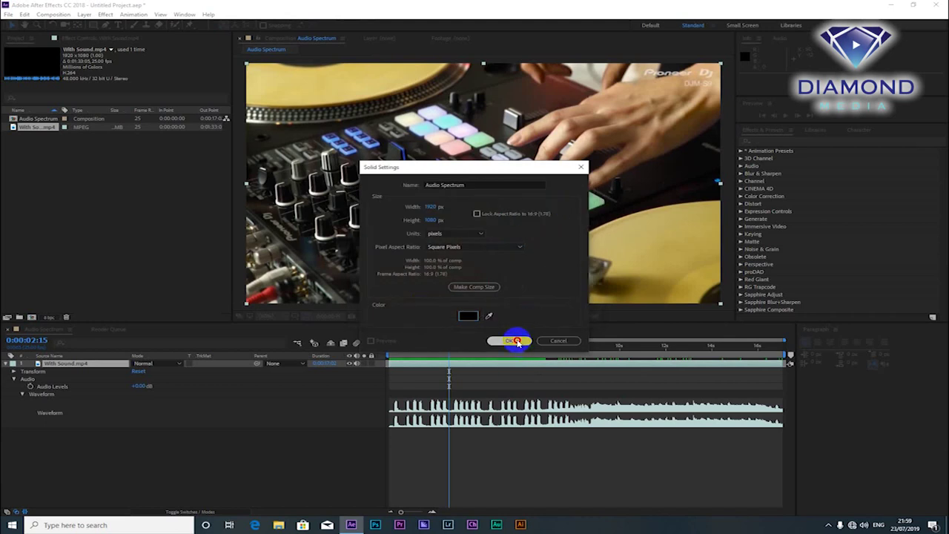
# Find the Audio Spectrum effect in Effects & Presets and drop it onto the Audio Spectrum solid
pyautogui.click(768, 141)
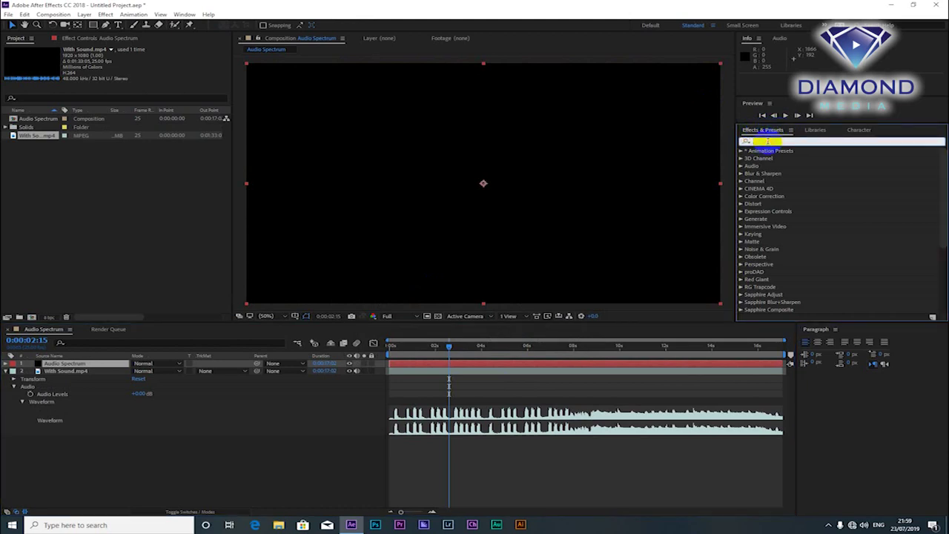
pyautogui.write('Audio')
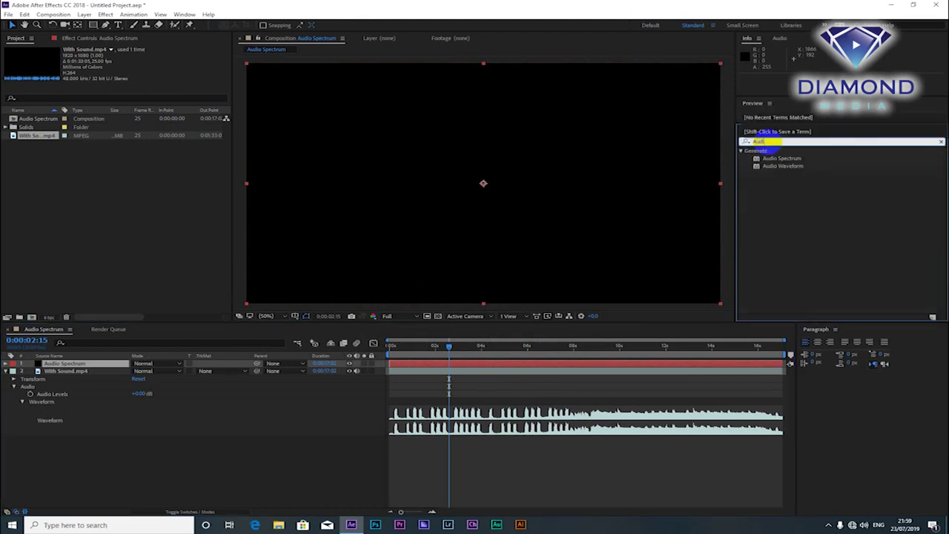
pyautogui.write(' Spectr')
pyautogui.write('um')
pyautogui.click(786, 162)
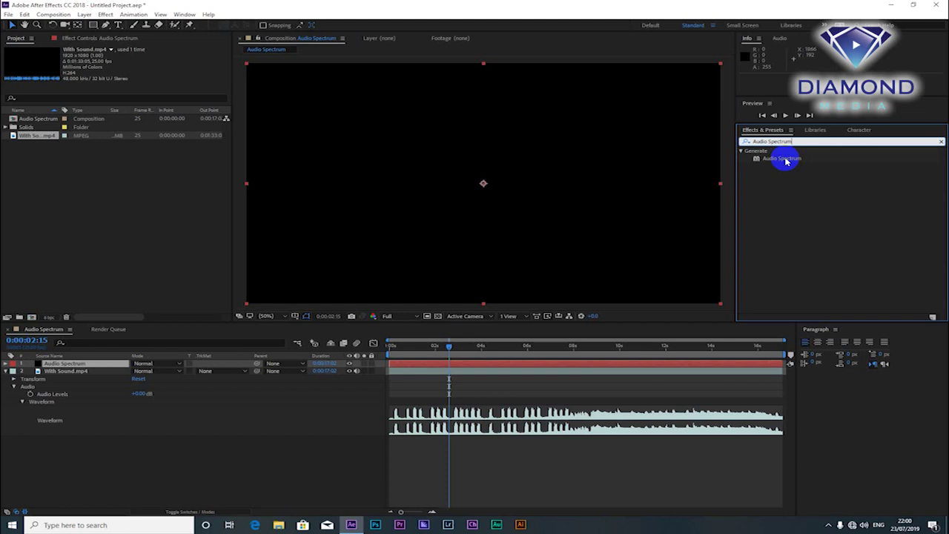
pyautogui.moveTo(786, 161)
pyautogui.mouseDown()
pyautogui.moveTo(499, 375)
pyautogui.moveTo(493, 365)
pyautogui.mouseUp()
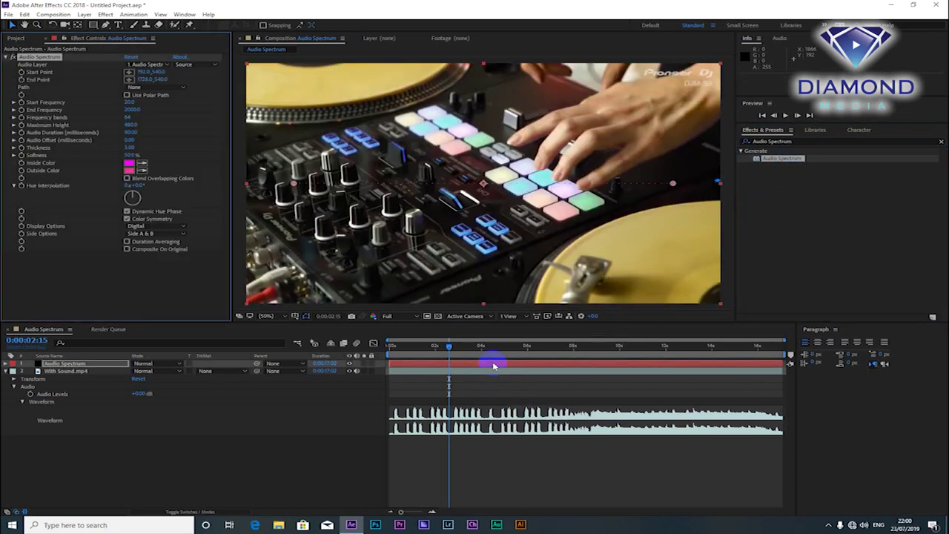
pyautogui.moveTo(392, 343); pyautogui.dragTo(371, 356)
pyautogui.press('space')
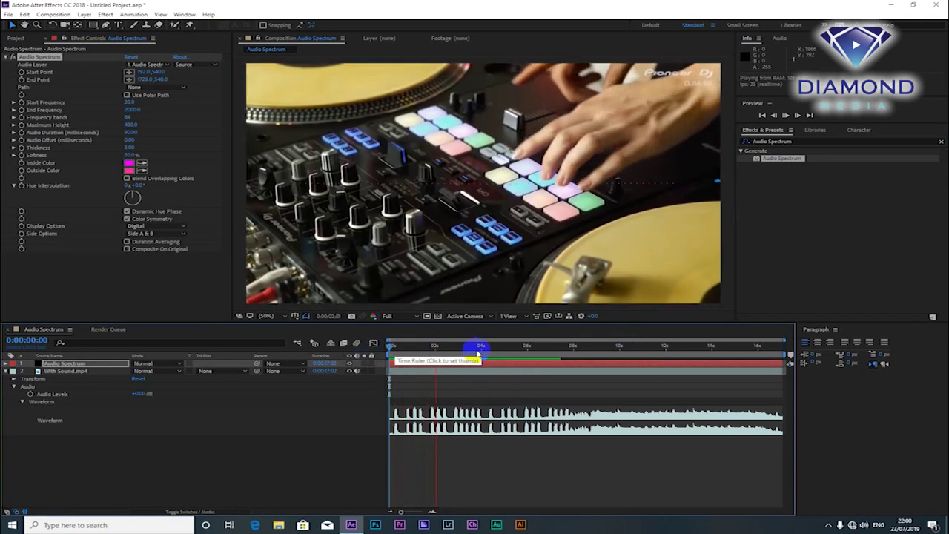
pyautogui.press('space')
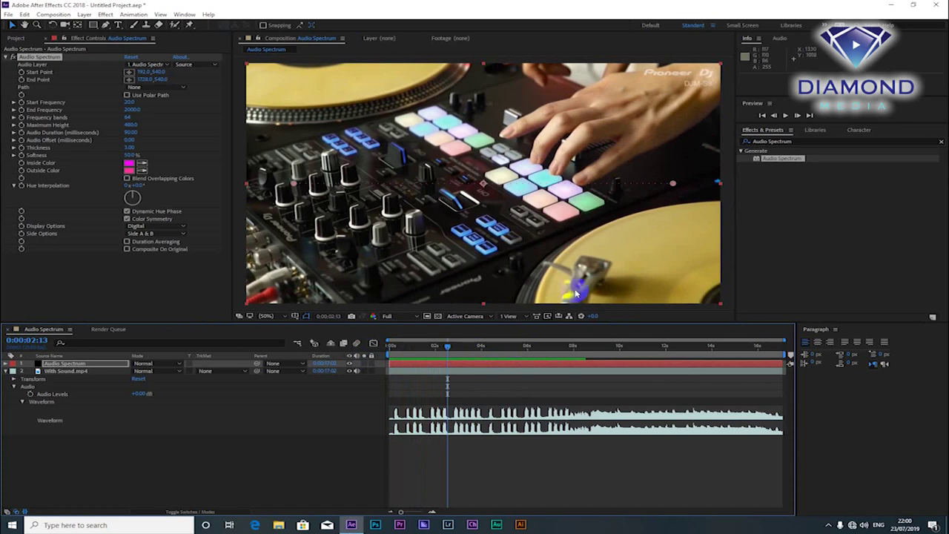
pyautogui.click(548, 369)
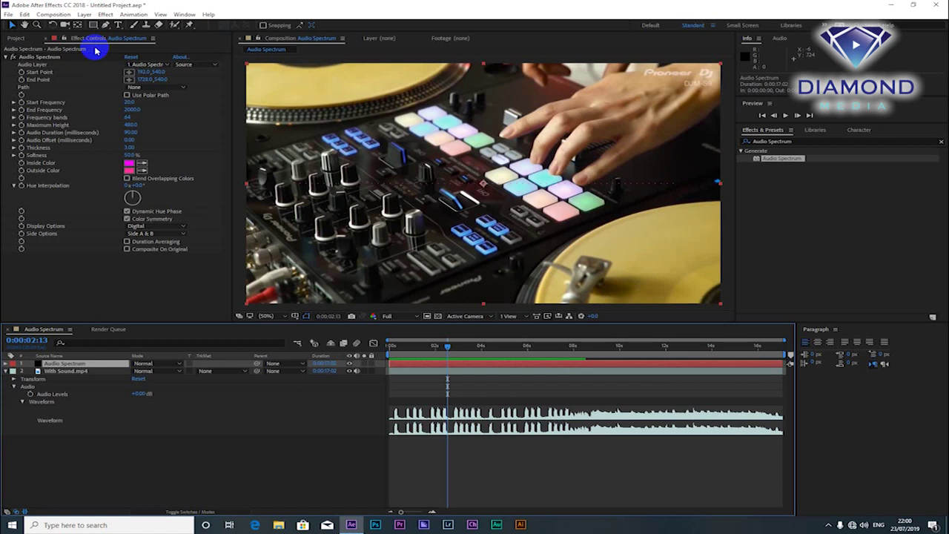
# Set the Audio Spectrum effect's Audio Layer to 2. With Sound.mp4, then skim the opening seconds
pyautogui.click(37, 57)
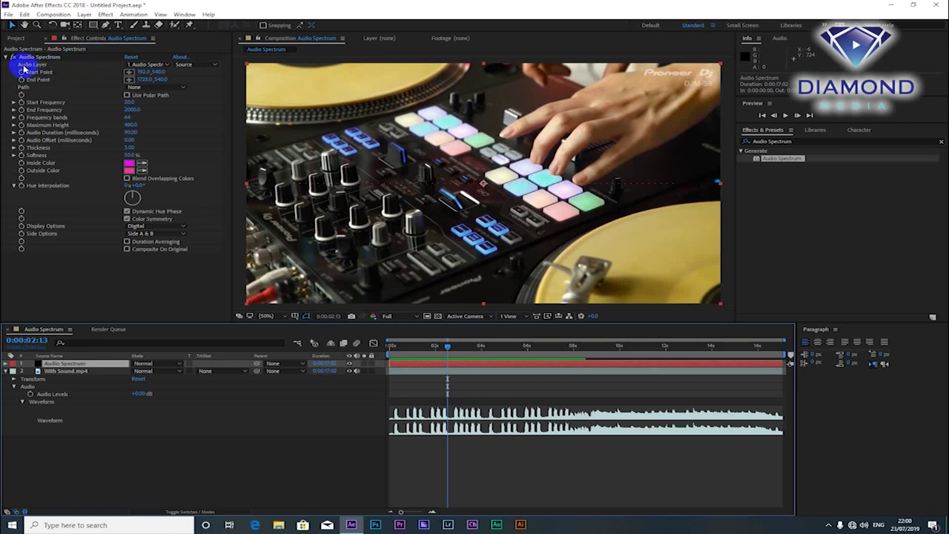
pyautogui.click(39, 65)
pyautogui.click(165, 66)
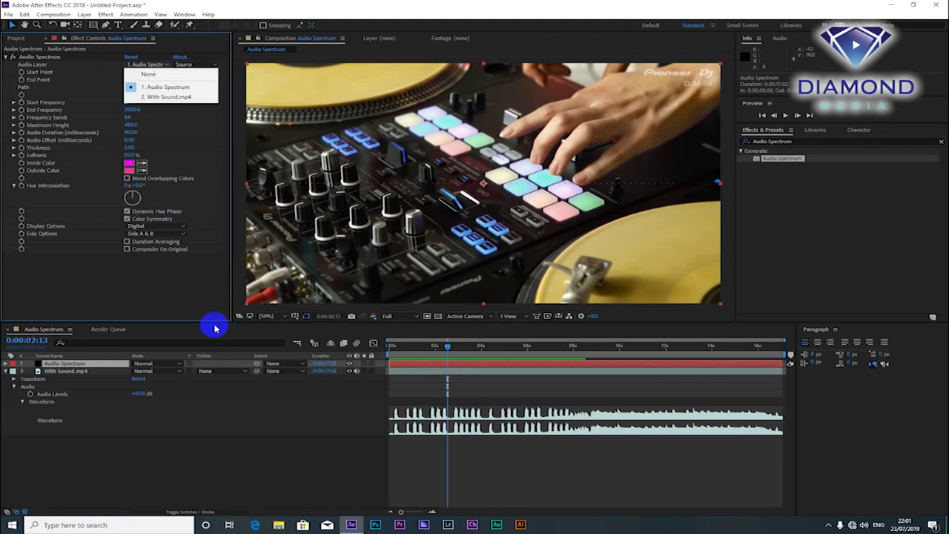
pyautogui.click(62, 376)
pyautogui.click(62, 376)
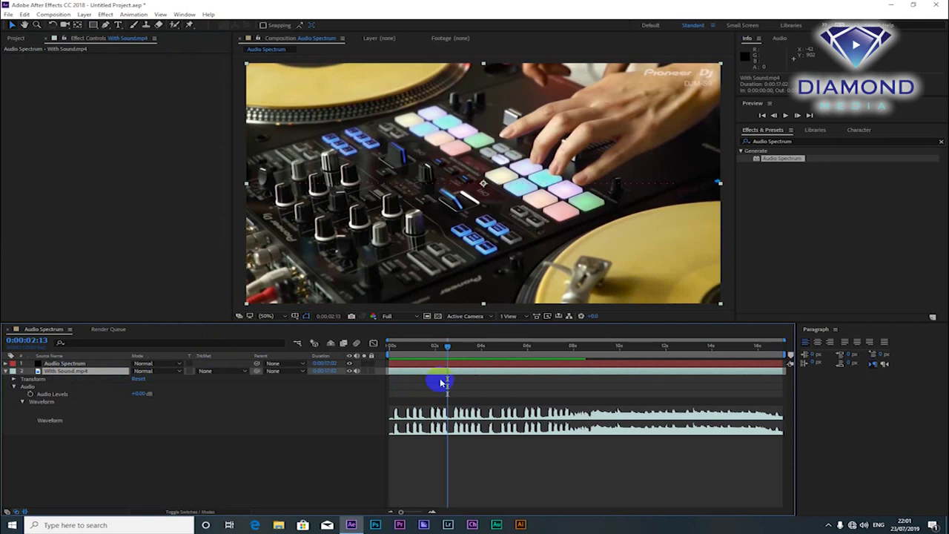
pyautogui.click(475, 369)
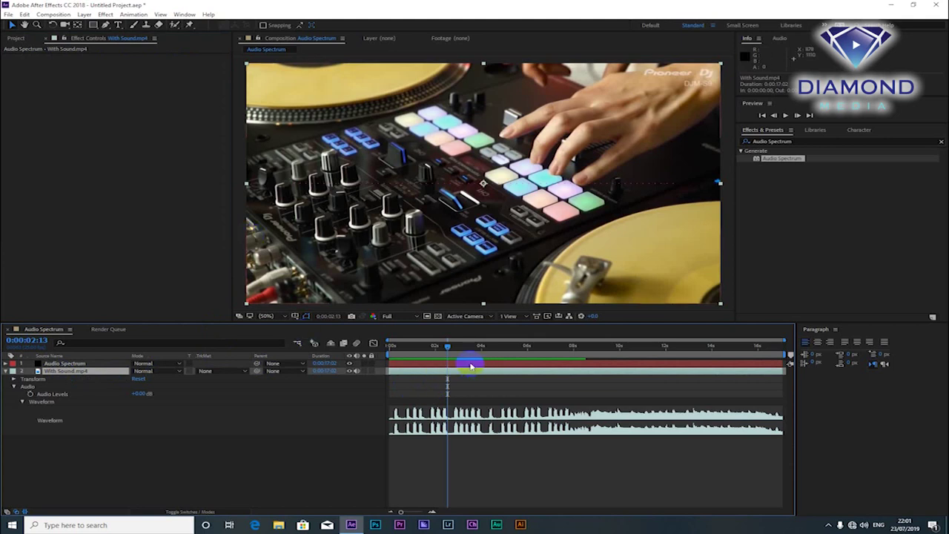
pyautogui.click(468, 363)
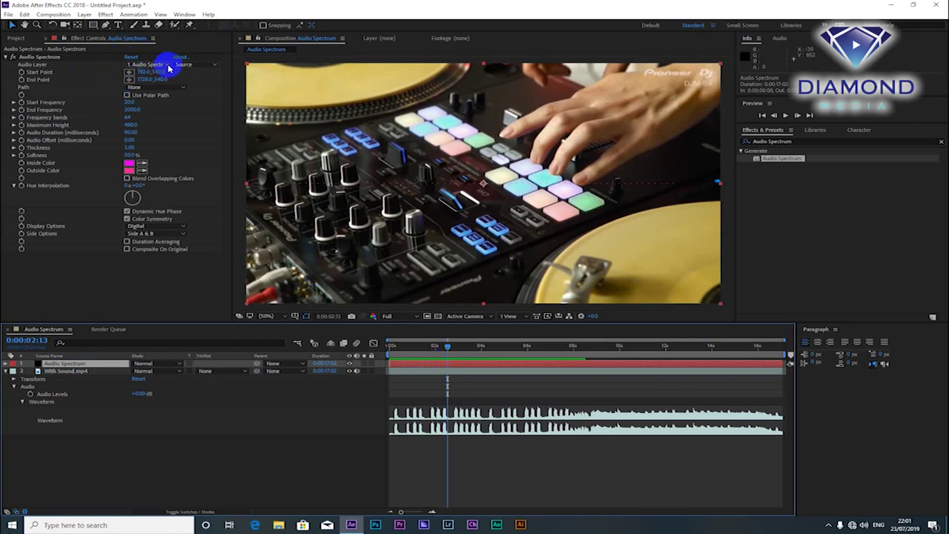
pyautogui.click(32, 66)
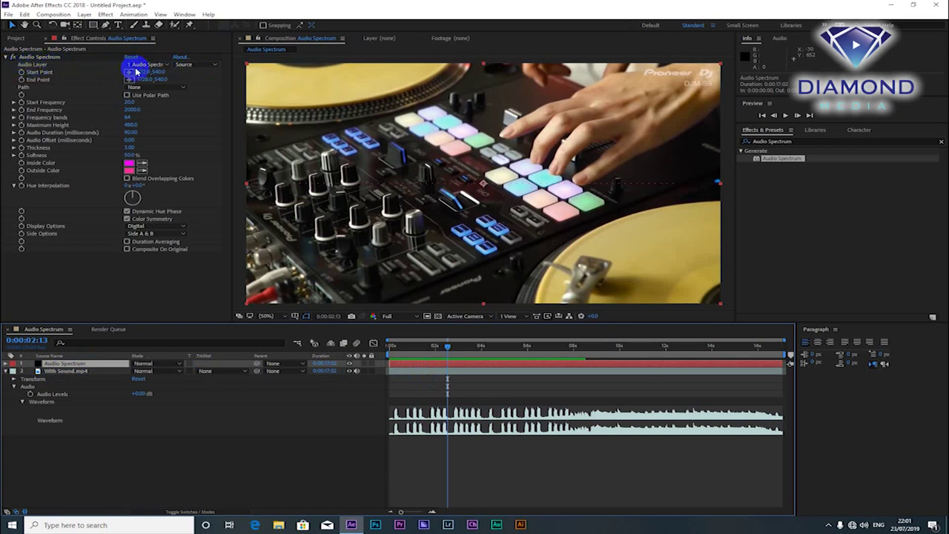
pyautogui.click(167, 64)
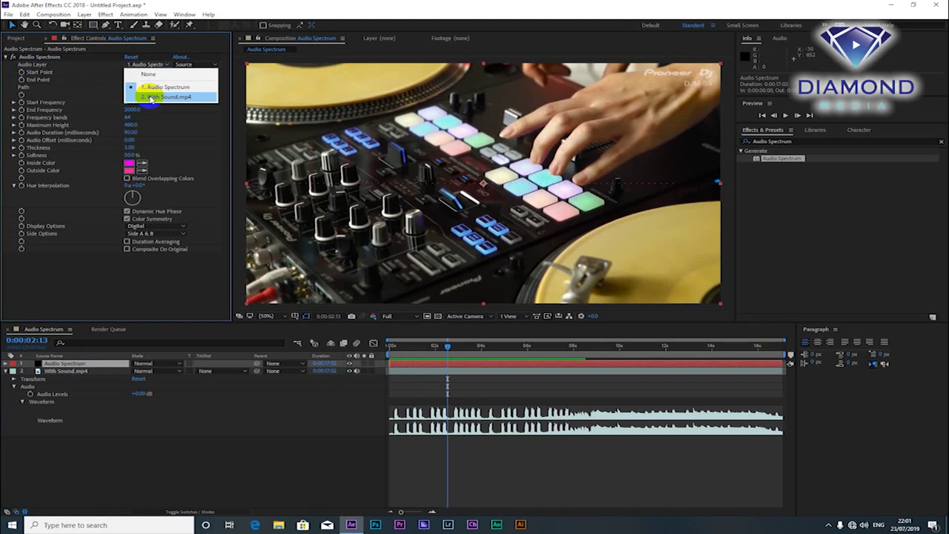
pyautogui.click(152, 97)
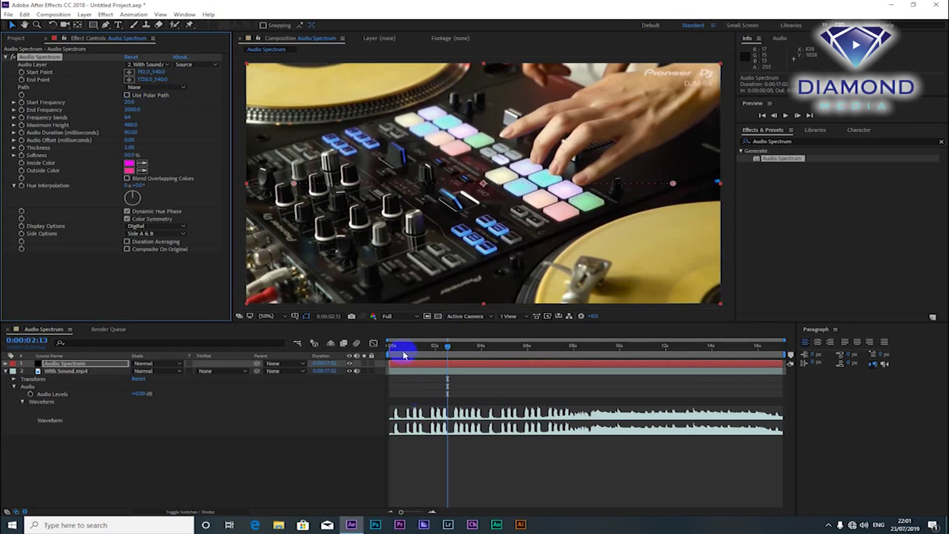
pyautogui.click(391, 346)
pyautogui.moveTo(391, 345); pyautogui.dragTo(336, 361)
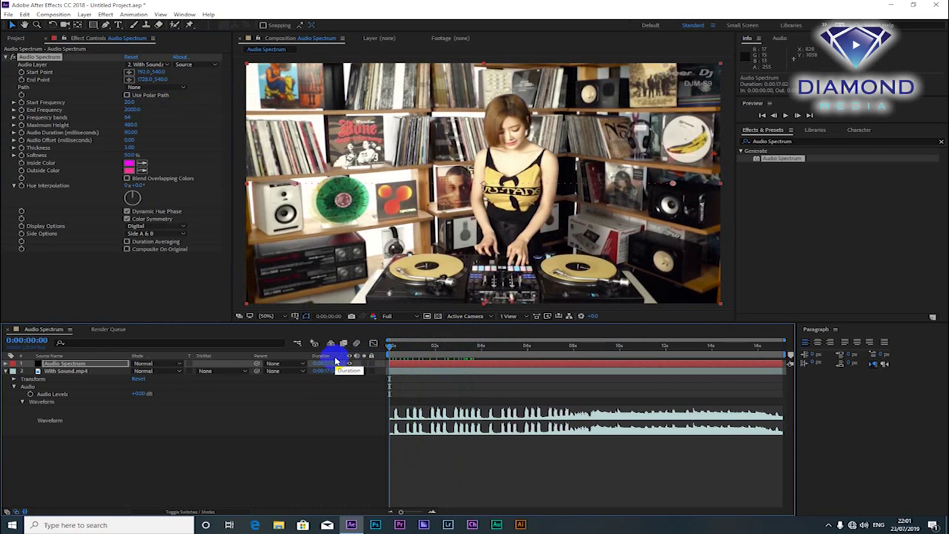
pyautogui.press('space')
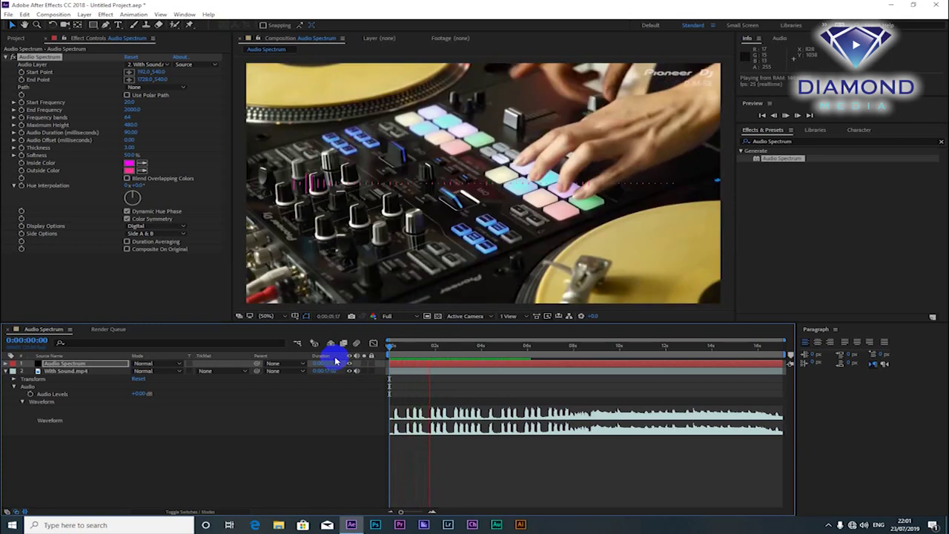
pyautogui.press('space')
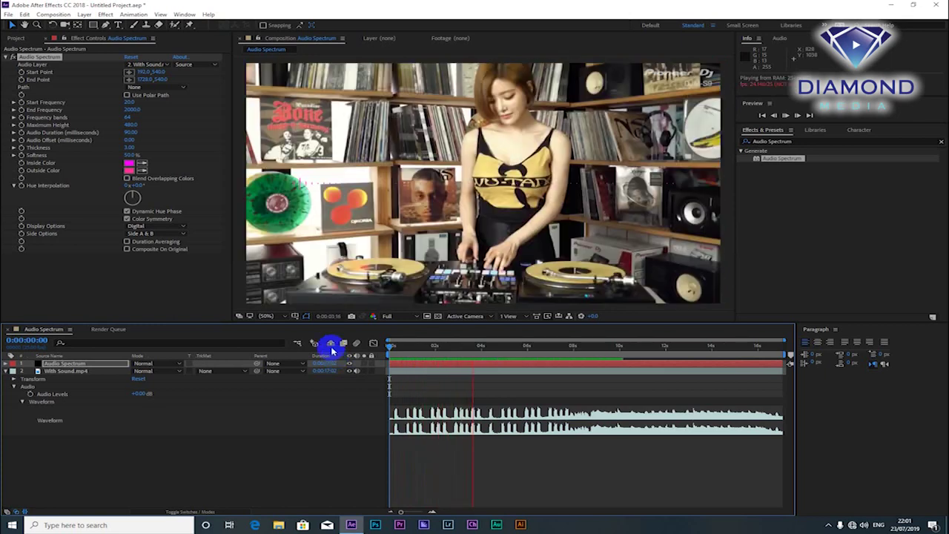
pyautogui.moveTo(391, 345)
pyautogui.mouseDown()
pyautogui.moveTo(438, 359)
pyautogui.moveTo(435, 369)
pyautogui.moveTo(563, 367)
pyautogui.mouseUp()
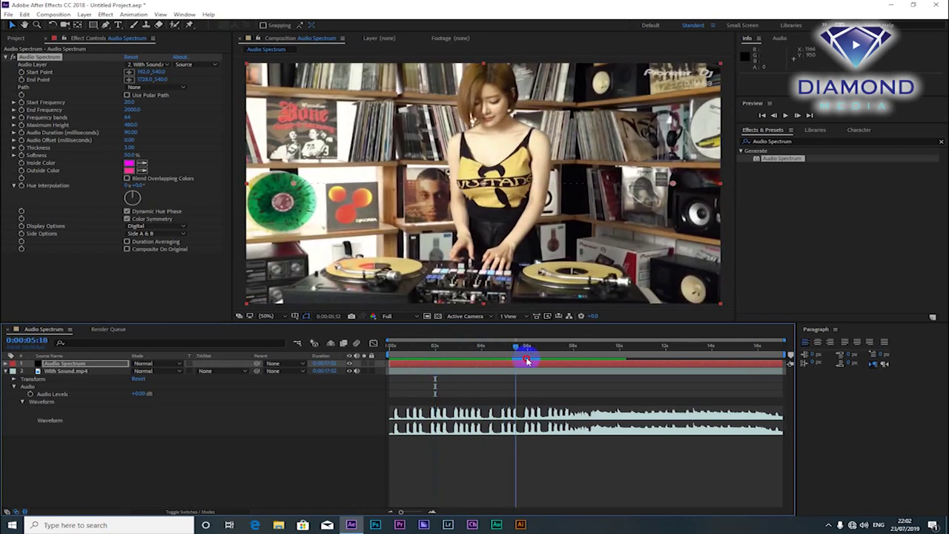
pyautogui.moveTo(562, 368); pyautogui.dragTo(454, 373)
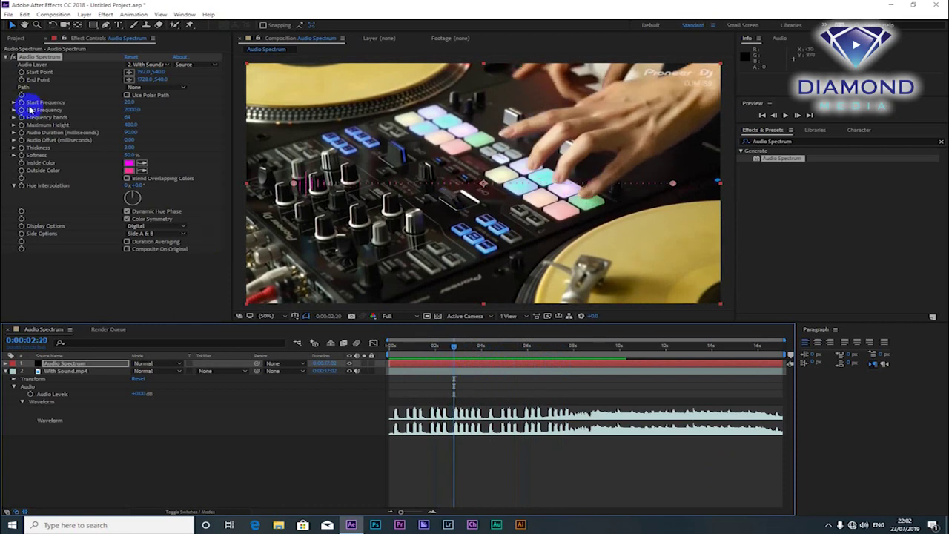
# Leave Start Frequency unchanged and adjust the spectrum's End Frequency to 2000
pyautogui.click(129, 105)
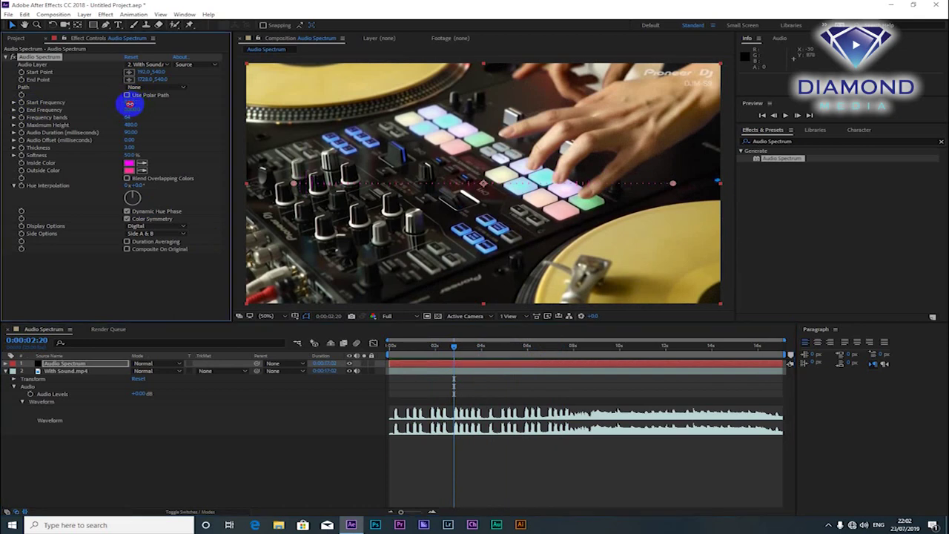
pyautogui.moveTo(130, 105); pyautogui.dragTo(141, 118)
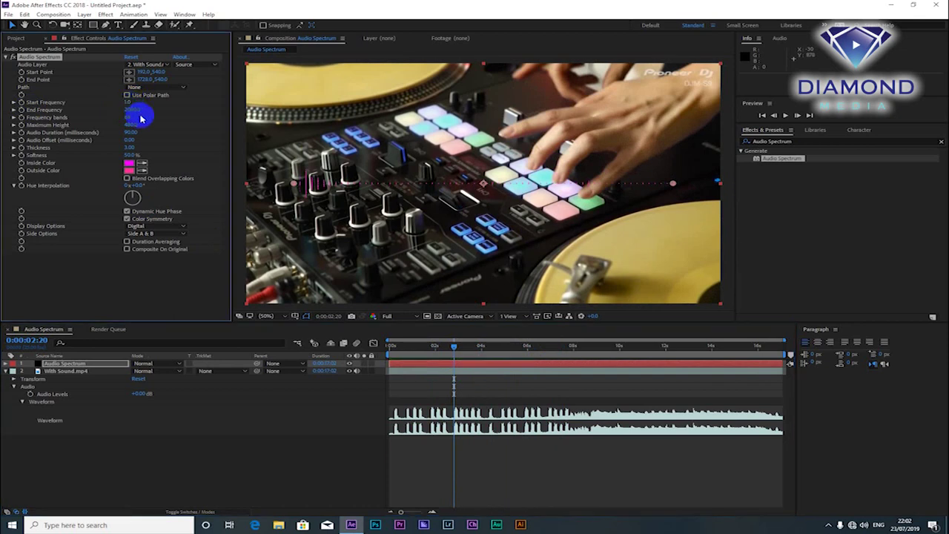
pyautogui.hotkey('ctrl', 'z')
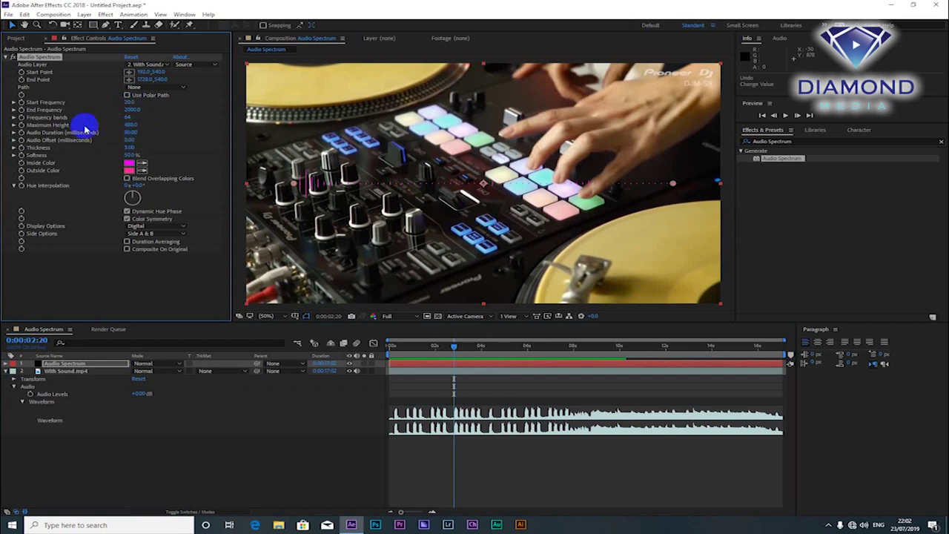
pyautogui.click(132, 110)
pyautogui.moveTo(132, 110); pyautogui.dragTo(148, 110)
pyautogui.click(130, 113)
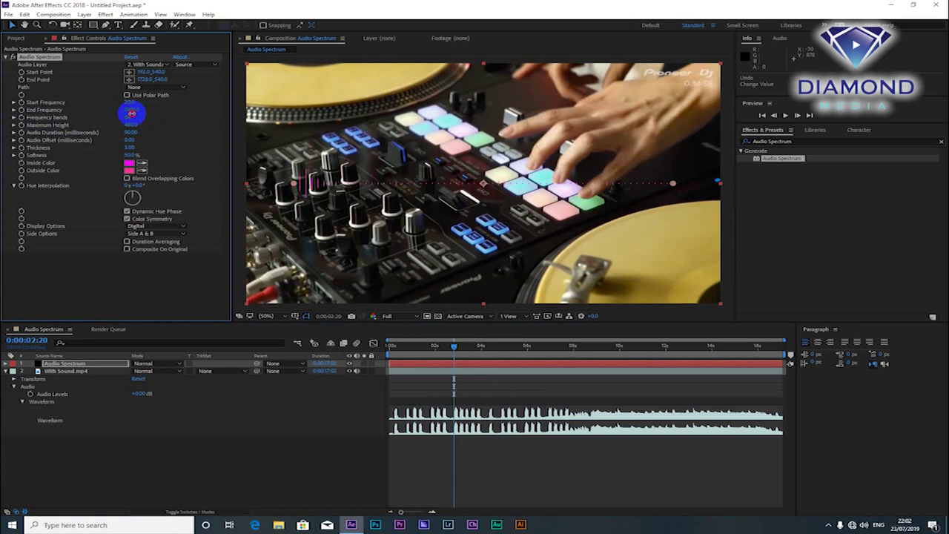
pyautogui.moveTo(131, 112); pyautogui.dragTo(121, 116)
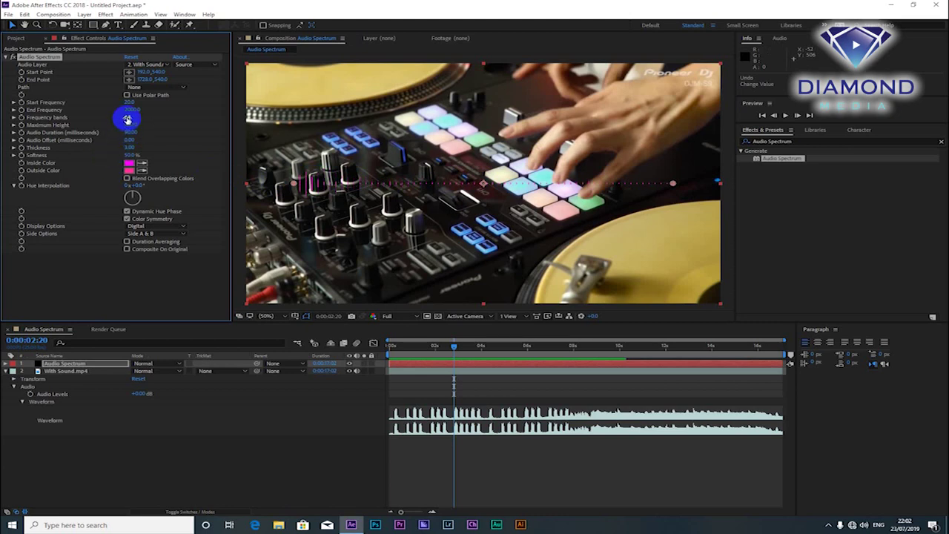
# Set Frequency Bands to 134, Maximum Height to 1600, and Audio Duration to 80
pyautogui.moveTo(128, 119); pyautogui.dragTo(171, 117)
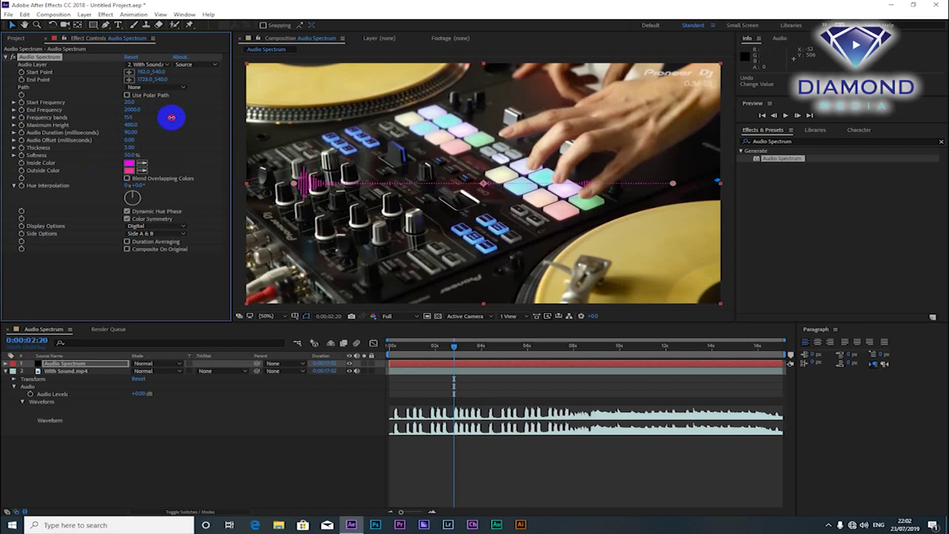
pyautogui.moveTo(172, 117); pyautogui.dragTo(166, 119)
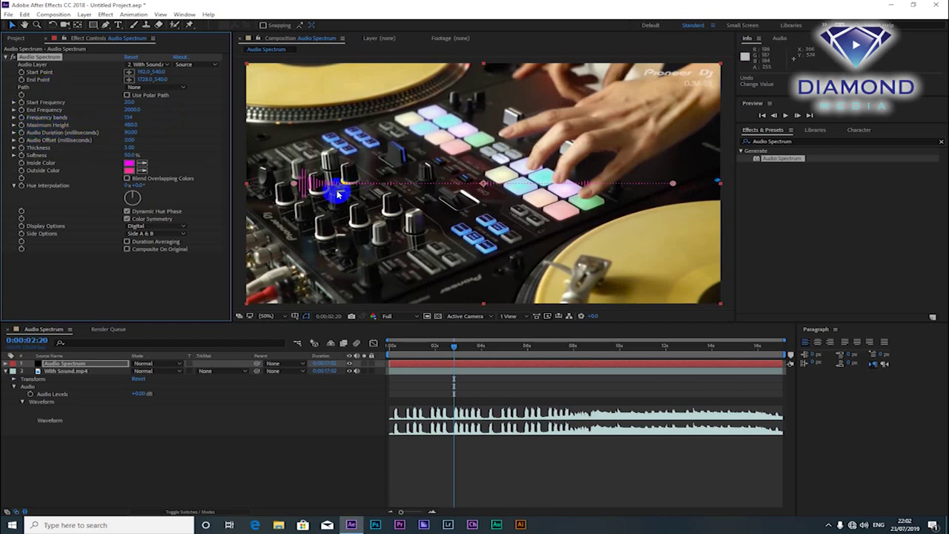
pyautogui.moveTo(127, 125); pyautogui.dragTo(183, 123)
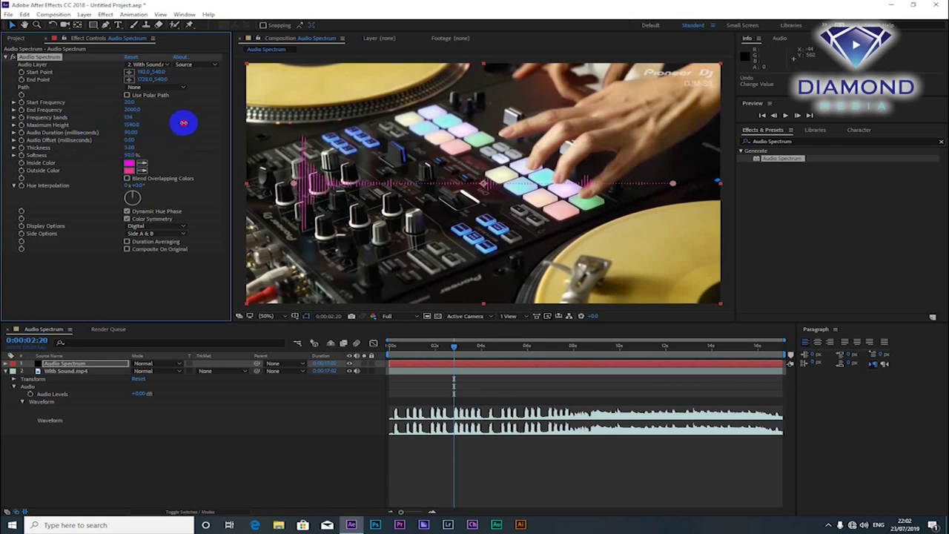
pyautogui.moveTo(183, 123); pyautogui.dragTo(185, 123)
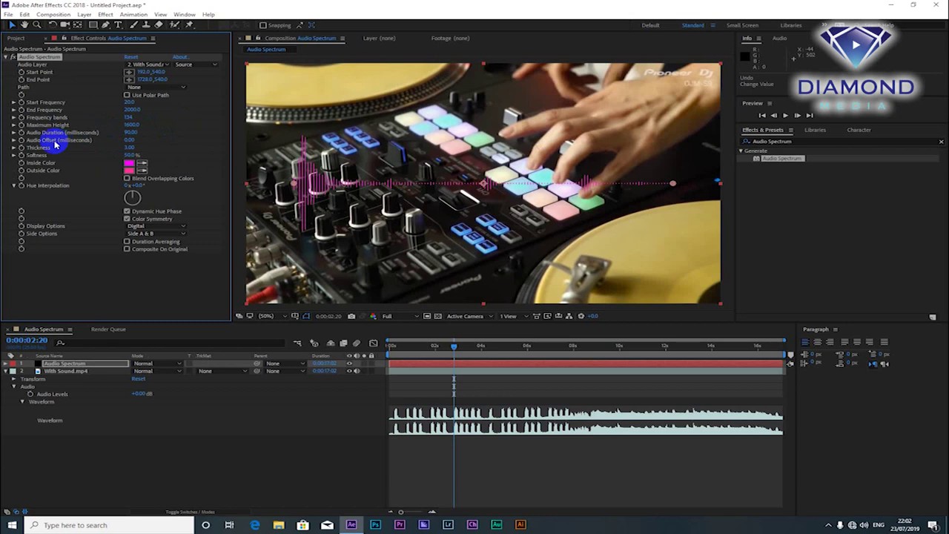
pyautogui.moveTo(121, 132)
pyautogui.mouseDown()
pyautogui.moveTo(144, 132)
pyautogui.moveTo(131, 133)
pyautogui.mouseUp()
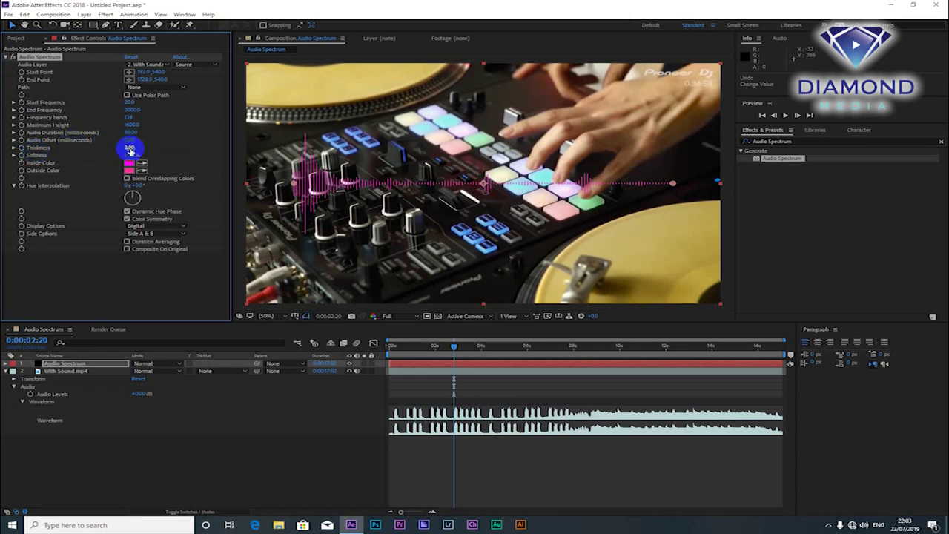
# Set the spectrum Thickness to 4.50 and Softness to 100%
pyautogui.moveTo(131, 150); pyautogui.dragTo(137, 147)
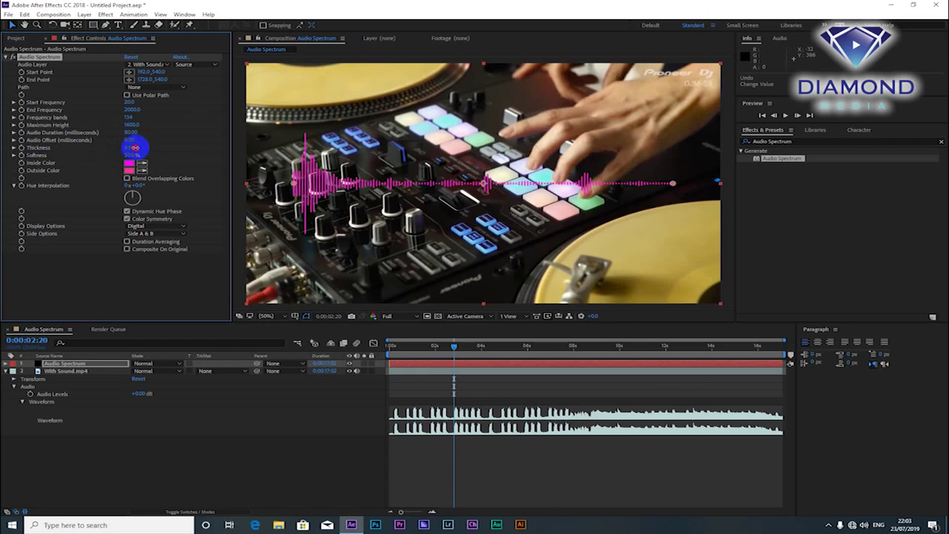
pyautogui.moveTo(136, 147); pyautogui.dragTo(136, 148)
pyautogui.click(253, 150)
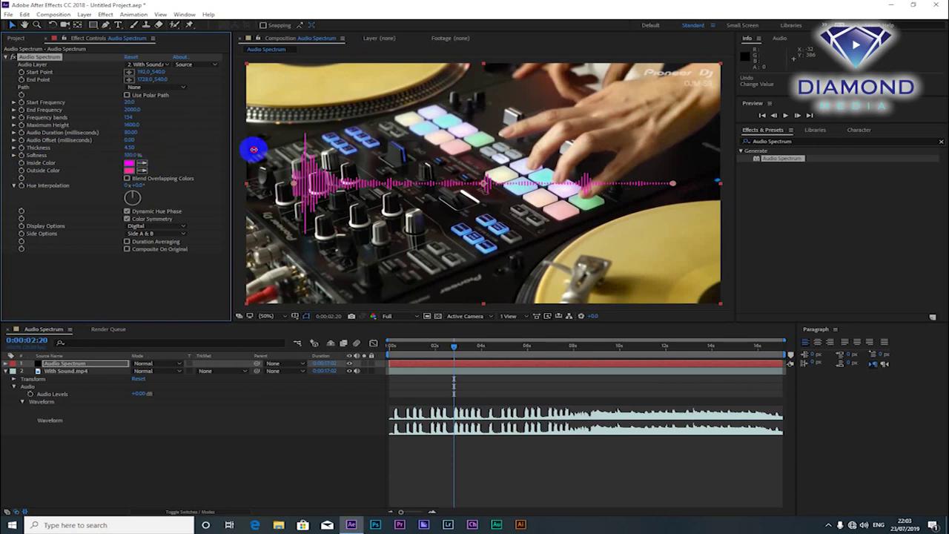
pyautogui.moveTo(253, 150); pyautogui.dragTo(73, 166)
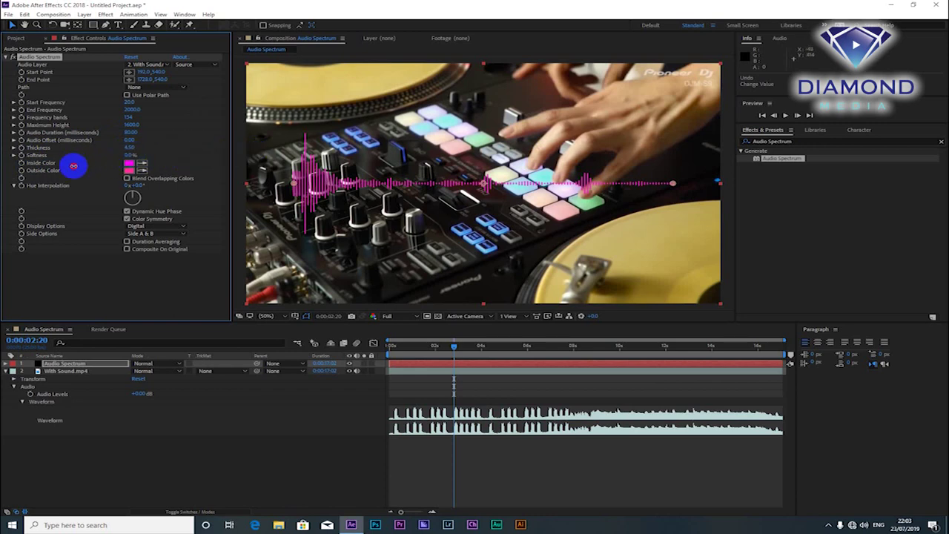
pyautogui.moveTo(74, 165); pyautogui.dragTo(227, 163)
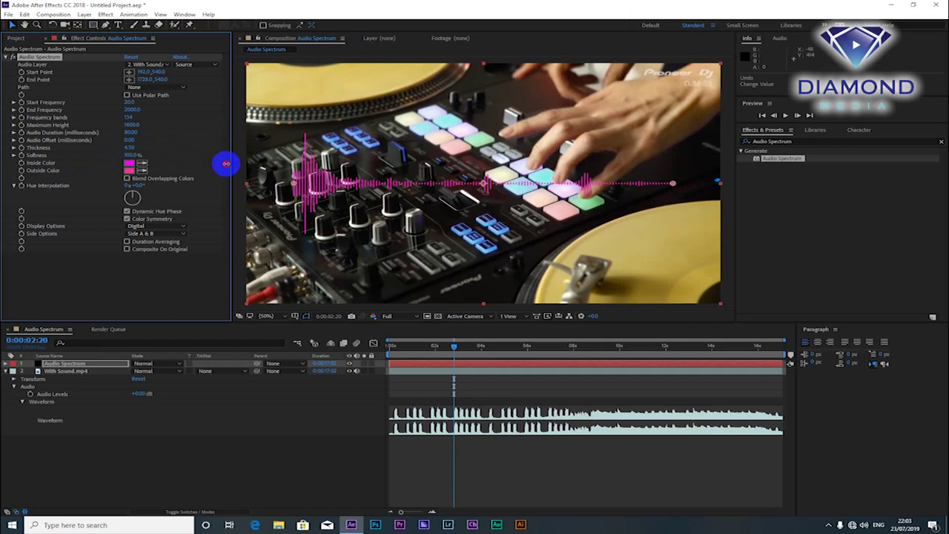
# Try a blue Inside Color, then cancel to keep the original magenta
pyautogui.click(130, 166)
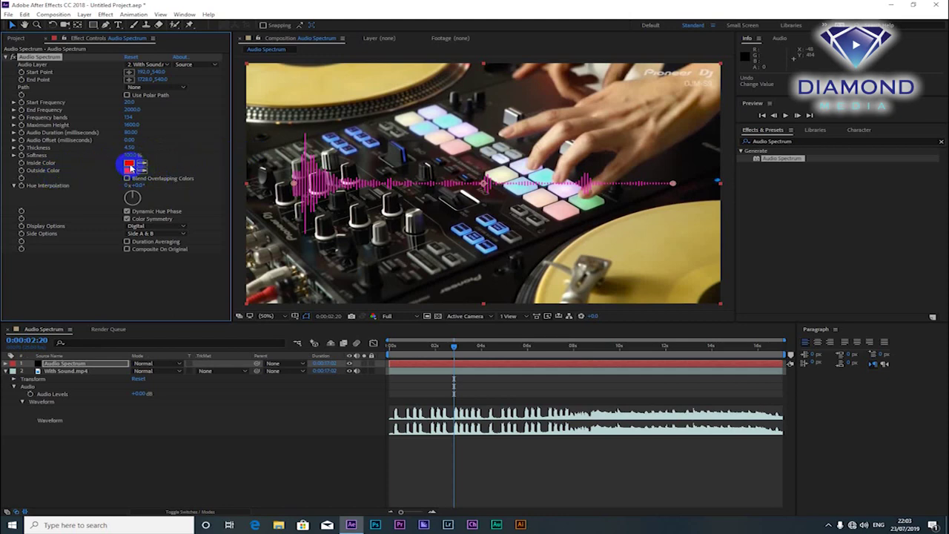
pyautogui.click(494, 245)
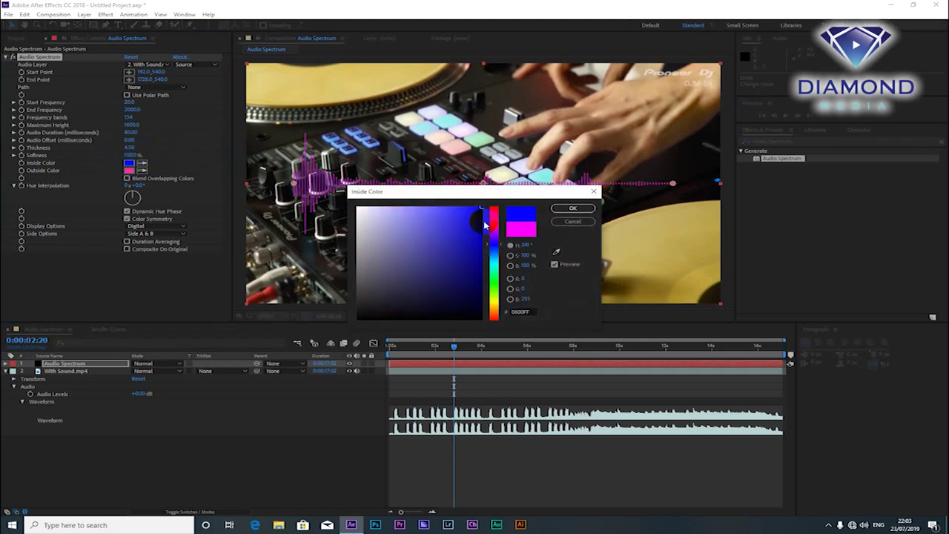
pyautogui.click(568, 223)
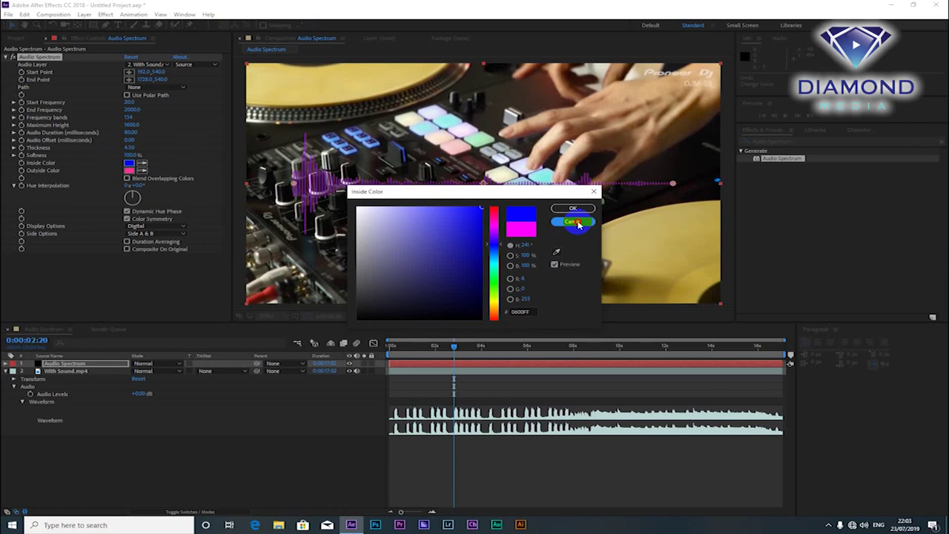
pyautogui.click(577, 222)
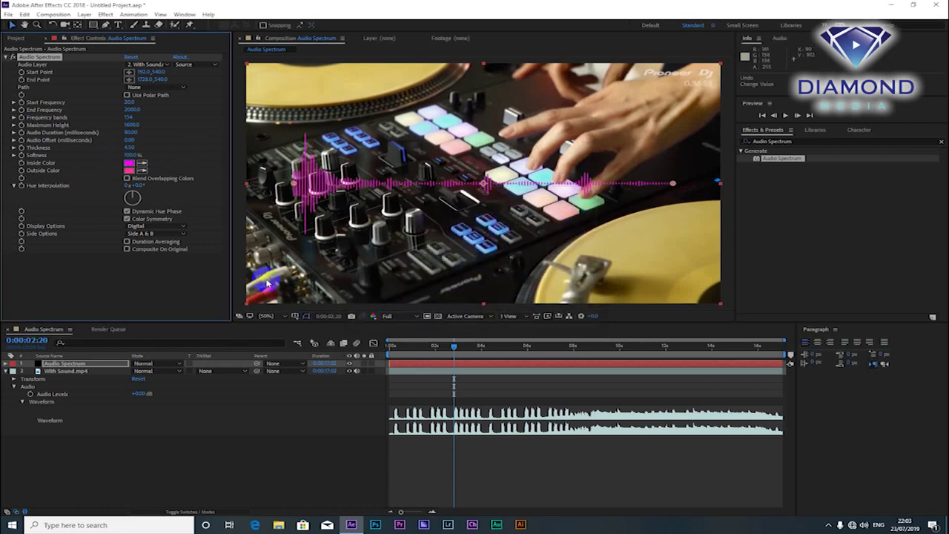
pyautogui.click(43, 197)
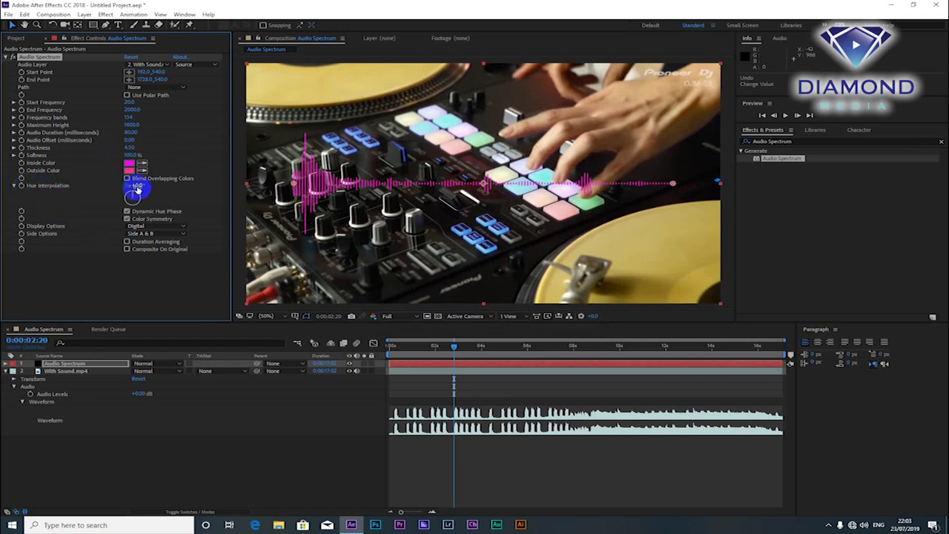
# Rotate Hue Interpolation to 1x+111.0° and preview the rainbow-coloured bars
pyautogui.moveTo(137, 190)
pyautogui.mouseDown()
pyautogui.moveTo(137, 207)
pyautogui.moveTo(131, 199)
pyautogui.moveTo(147, 190)
pyautogui.moveTo(149, 203)
pyautogui.mouseUp()
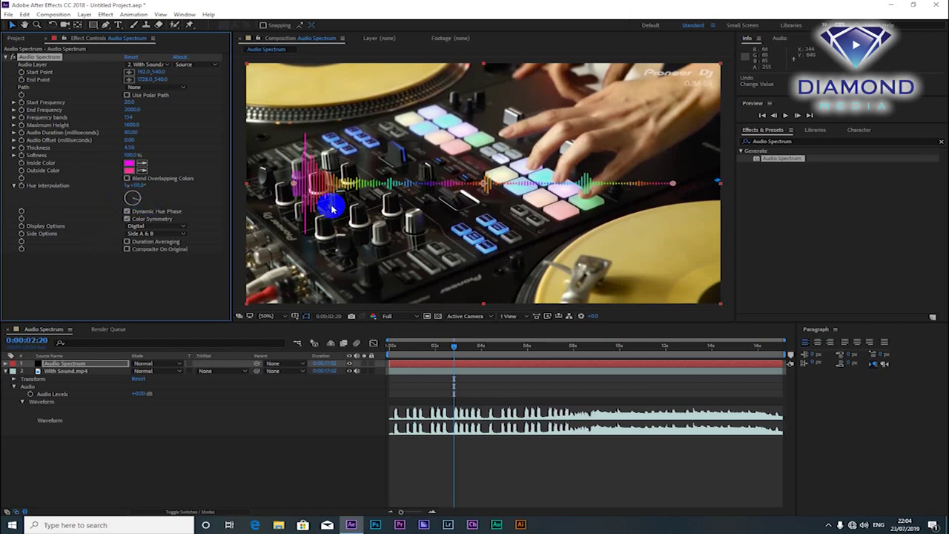
pyautogui.click(434, 362)
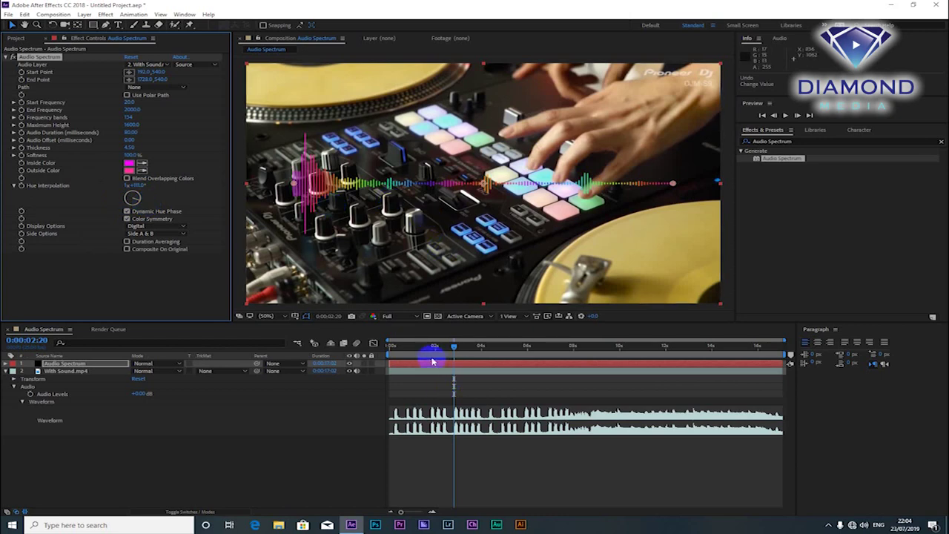
pyautogui.press('space')
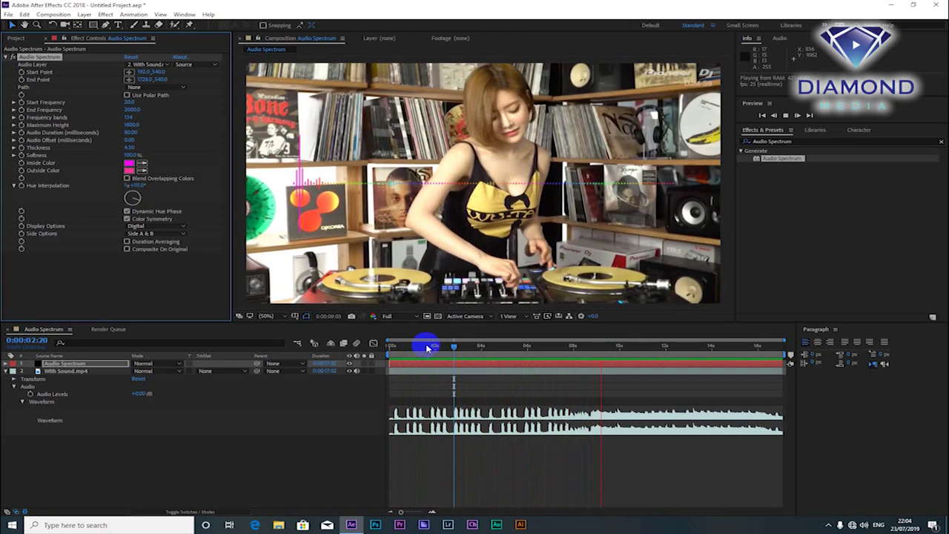
pyautogui.click(415, 357)
pyautogui.moveTo(415, 358); pyautogui.dragTo(414, 359)
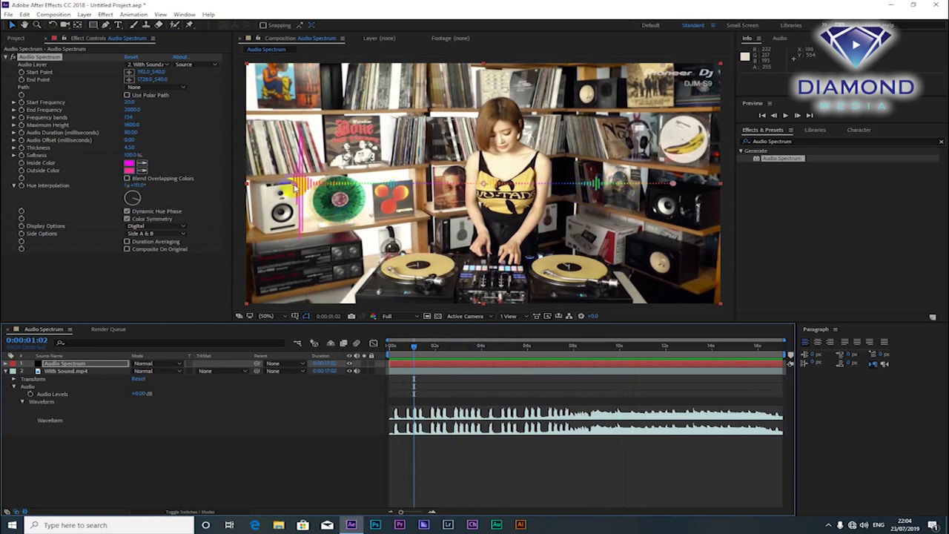
# Drag the spectrum's start and end points down to the lower part of the frame
pyautogui.moveTo(295, 186); pyautogui.dragTo(292, 275)
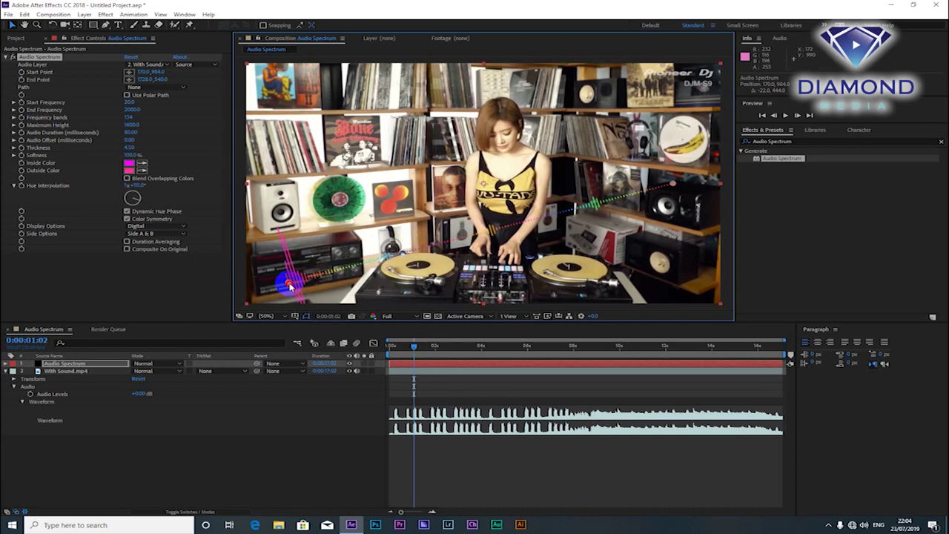
pyautogui.moveTo(292, 275); pyautogui.dragTo(271, 261)
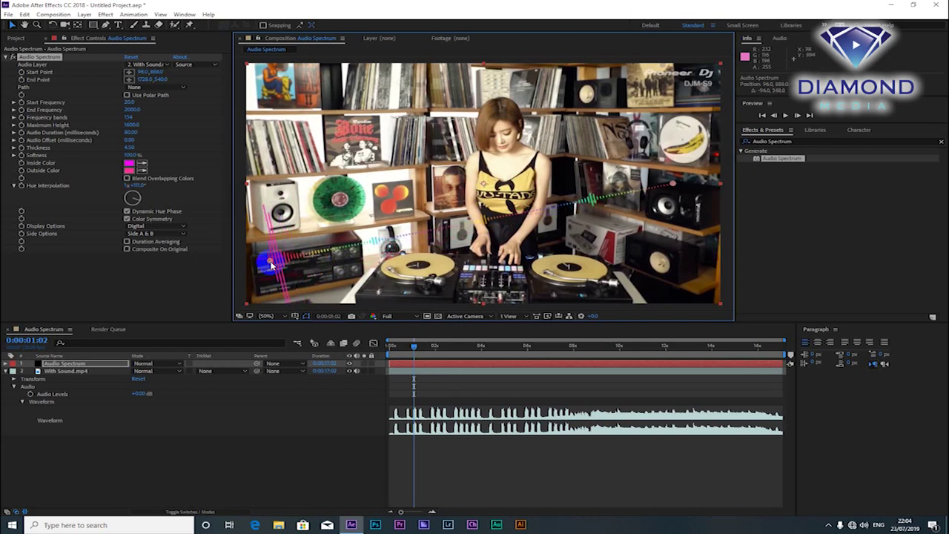
pyautogui.moveTo(673, 184)
pyautogui.mouseDown()
pyautogui.moveTo(682, 249)
pyautogui.moveTo(674, 192)
pyautogui.moveTo(693, 259)
pyautogui.mouseUp()
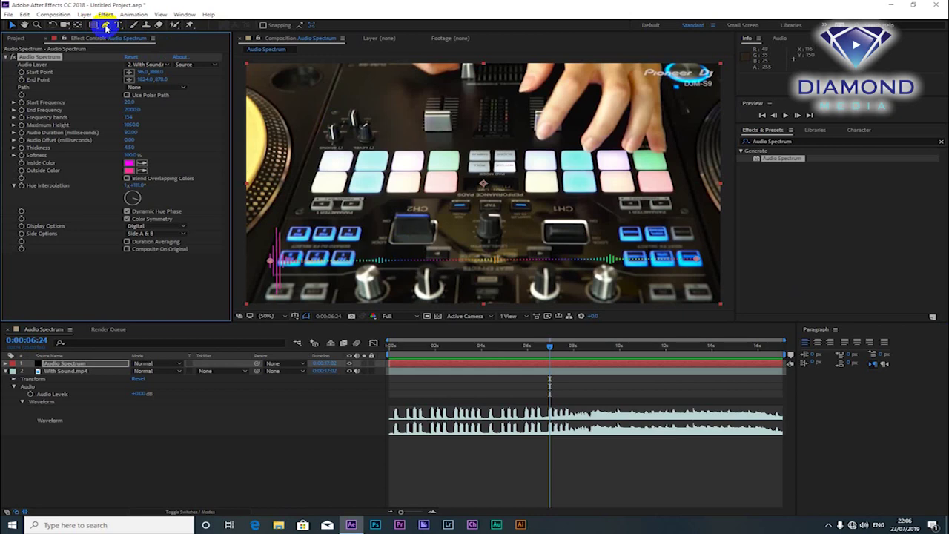
pyautogui.moveTo(106, 25); pyautogui.dragTo(128, 27)
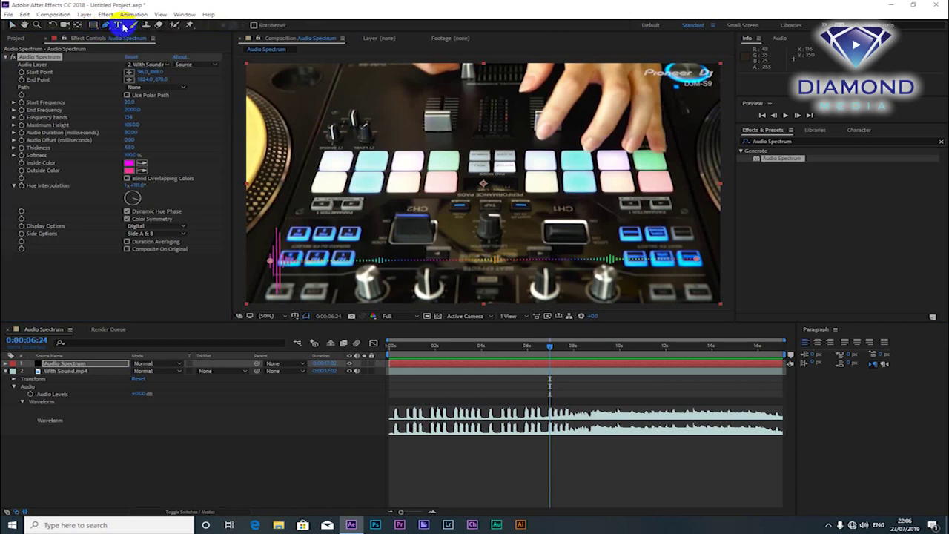
pyautogui.moveTo(94, 26); pyautogui.dragTo(123, 46)
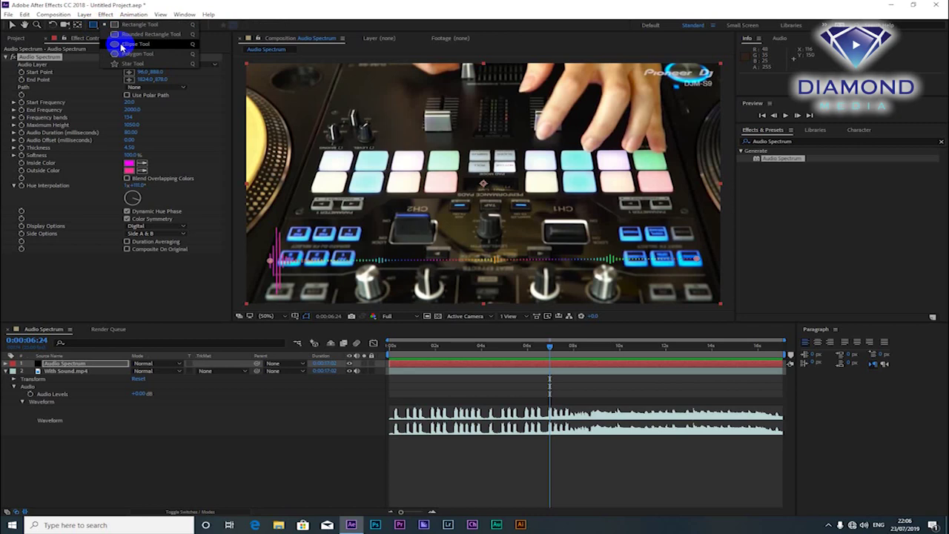
# Draw a circular ellipse mask over the frame centre on the Audio Spectrum layer, then scrub back to check
pyautogui.moveTo(122, 46); pyautogui.dragTo(122, 45)
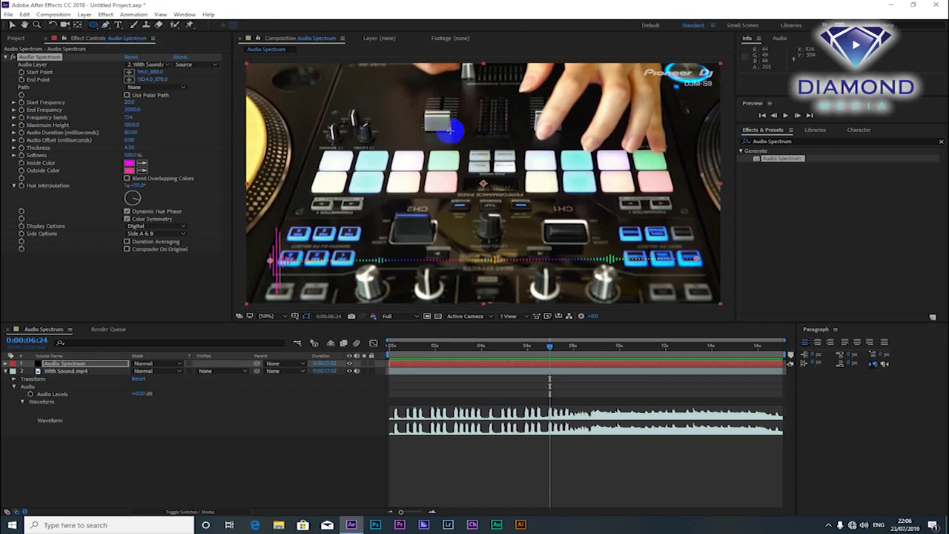
pyautogui.moveTo(411, 115); pyautogui.dragTo(572, 258)
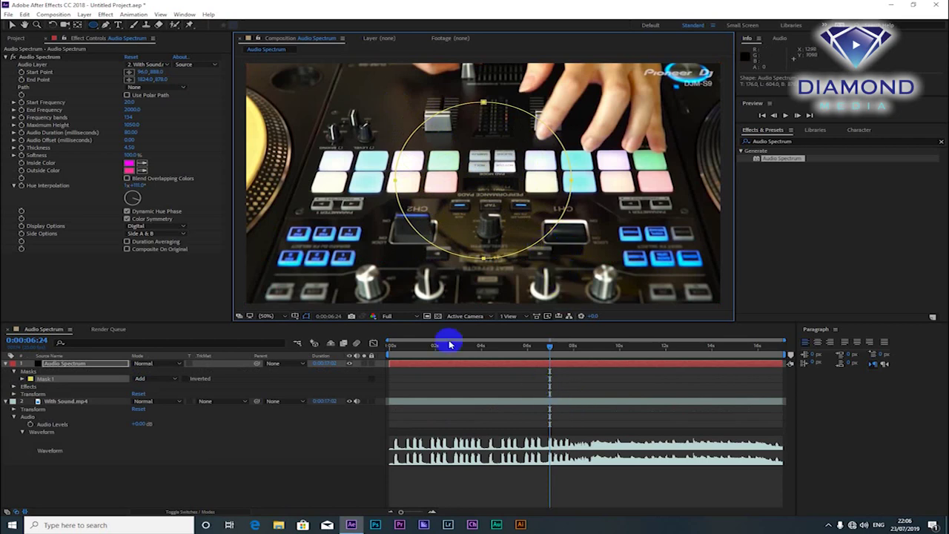
pyautogui.moveTo(430, 347); pyautogui.dragTo(513, 365)
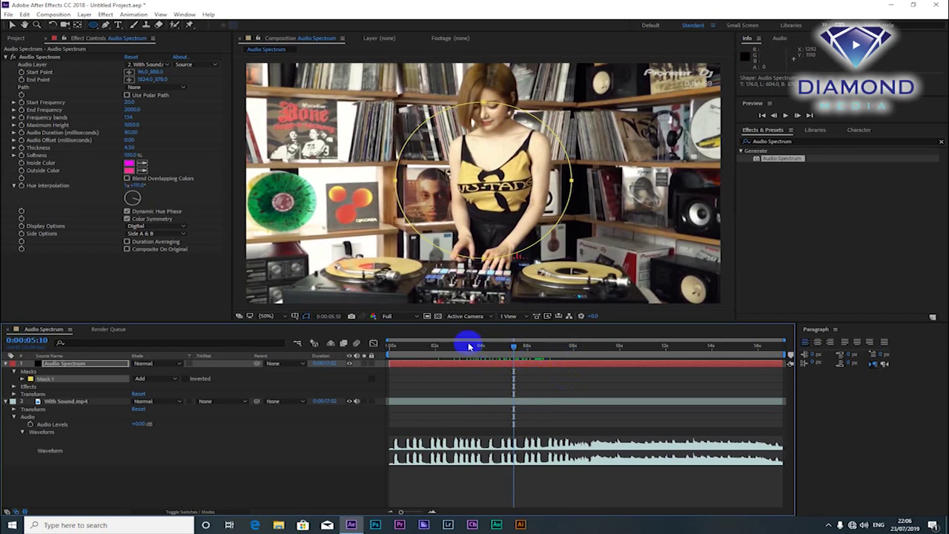
pyautogui.moveTo(420, 347); pyautogui.dragTo(431, 347)
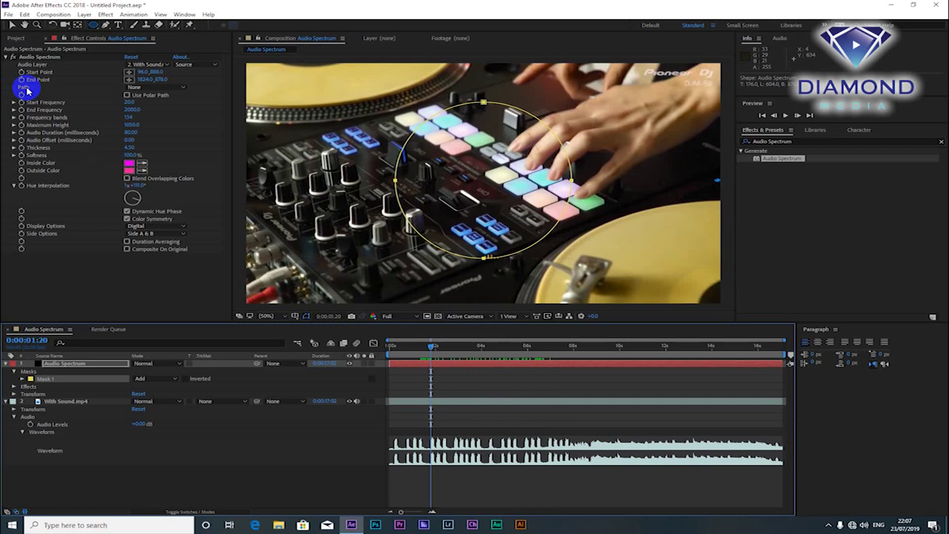
# Set the Audio Spectrum effect's Path to Mask 1
pyautogui.click(24, 87)
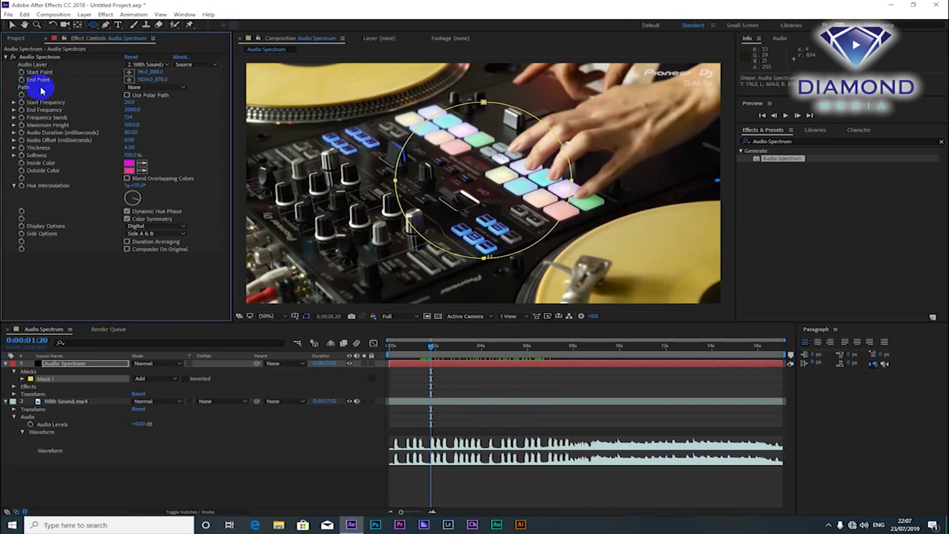
pyautogui.click(173, 88)
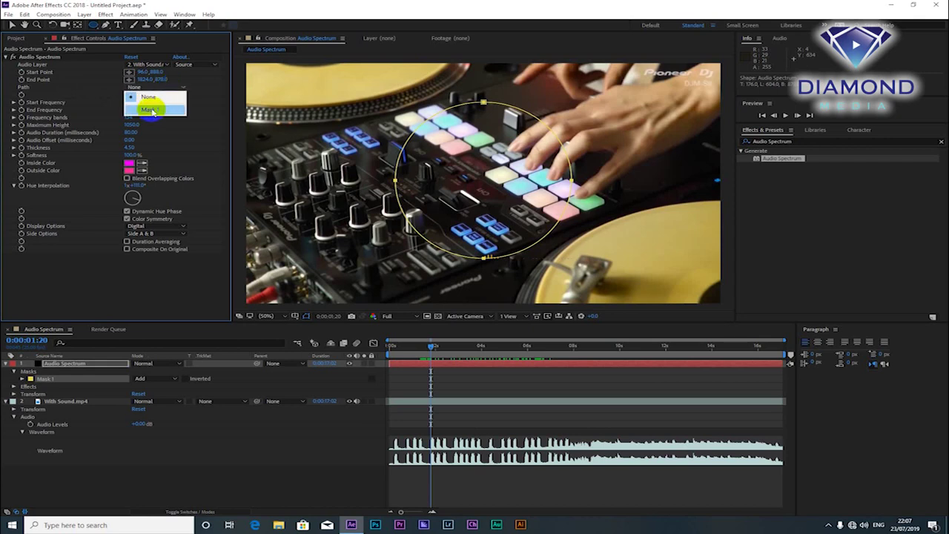
pyautogui.click(151, 110)
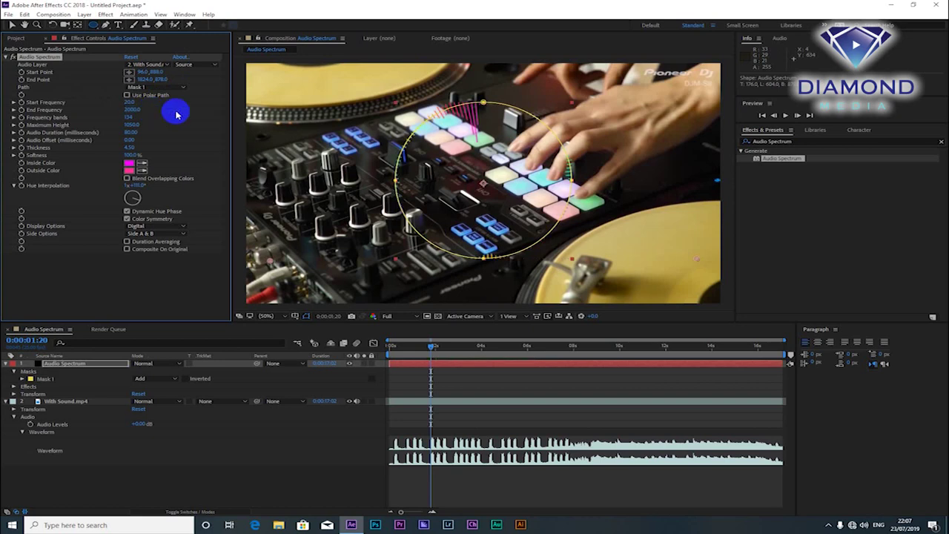
# Preview the circular spectrum playing, then stop it and show the Project panel
pyautogui.press('space')
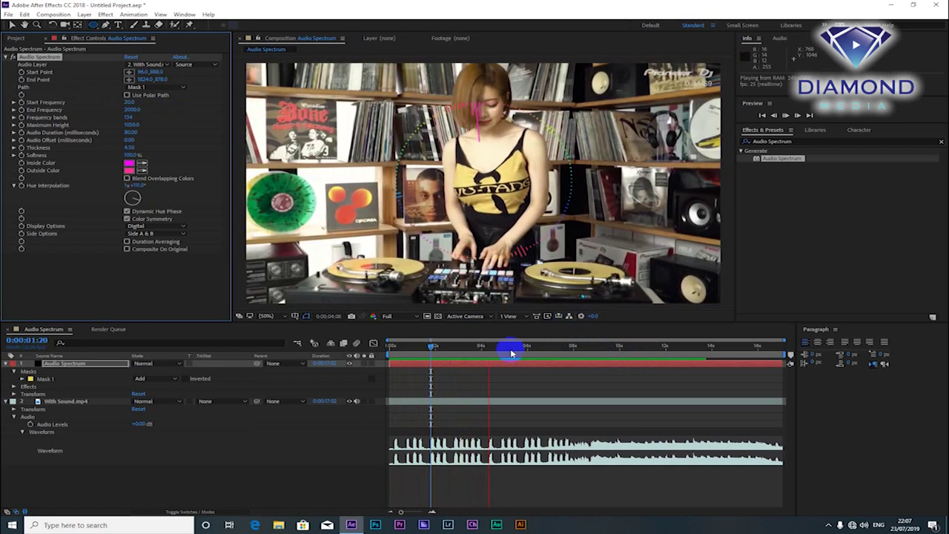
pyautogui.click(439, 347)
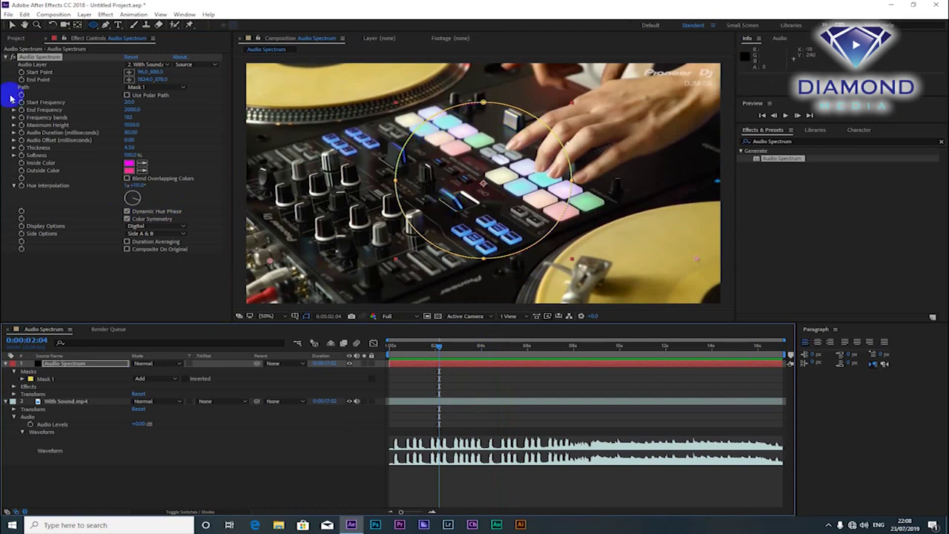
pyautogui.click(15, 37)
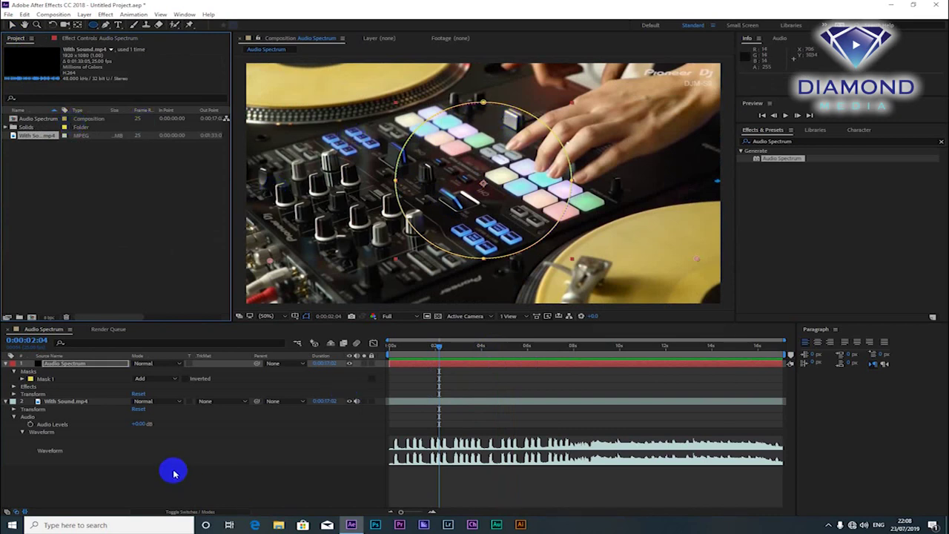
# Hide the DJ video layer, preview the spectrum on black, and park the playhead near 0:00:03:15
pyautogui.click(351, 401)
pyautogui.press('space')
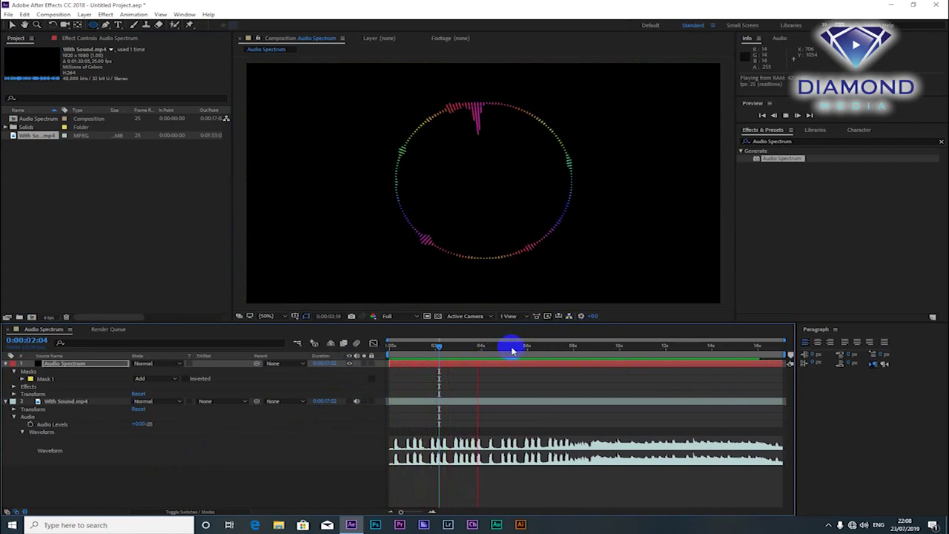
pyautogui.press('space')
pyautogui.moveTo(524, 347); pyautogui.dragTo(471, 349)
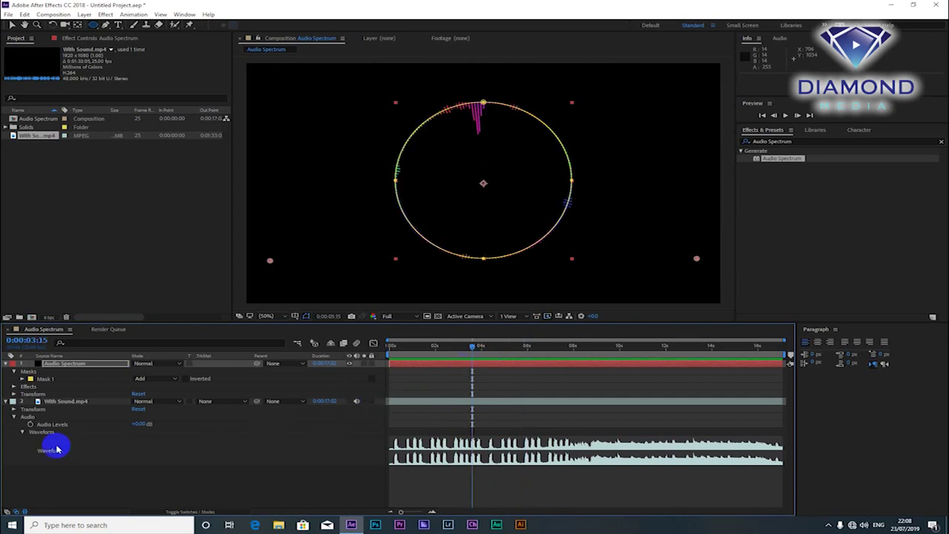
# Import the portrait JPG and add it to the Audio Spectrum composition as the top layer
pyautogui.doubleClick(95, 205)
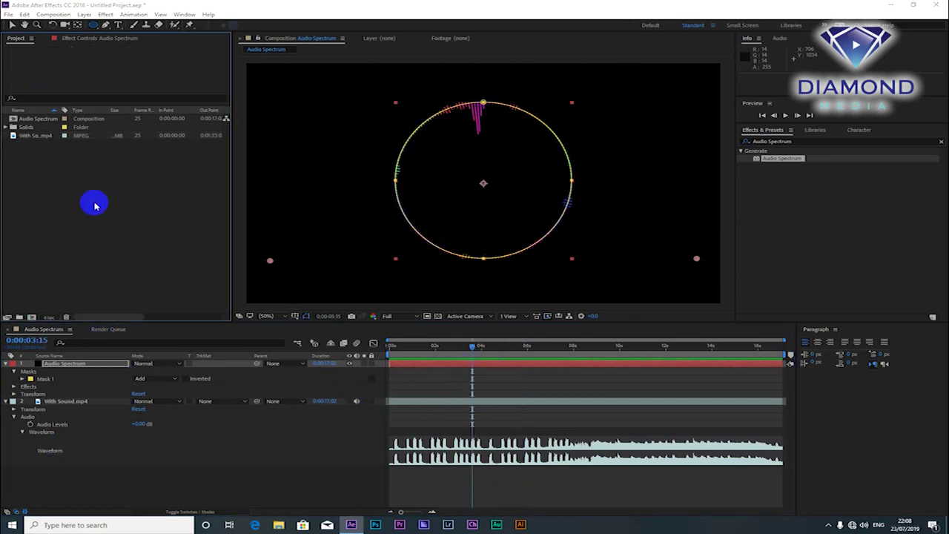
pyautogui.click(334, 94)
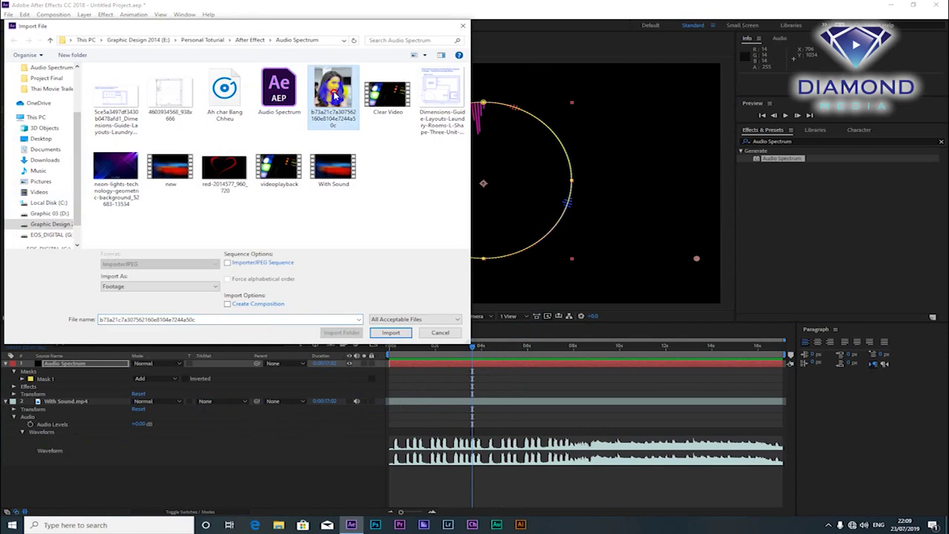
pyautogui.doubleClick(334, 94)
pyautogui.moveTo(30, 127); pyautogui.dragTo(435, 239)
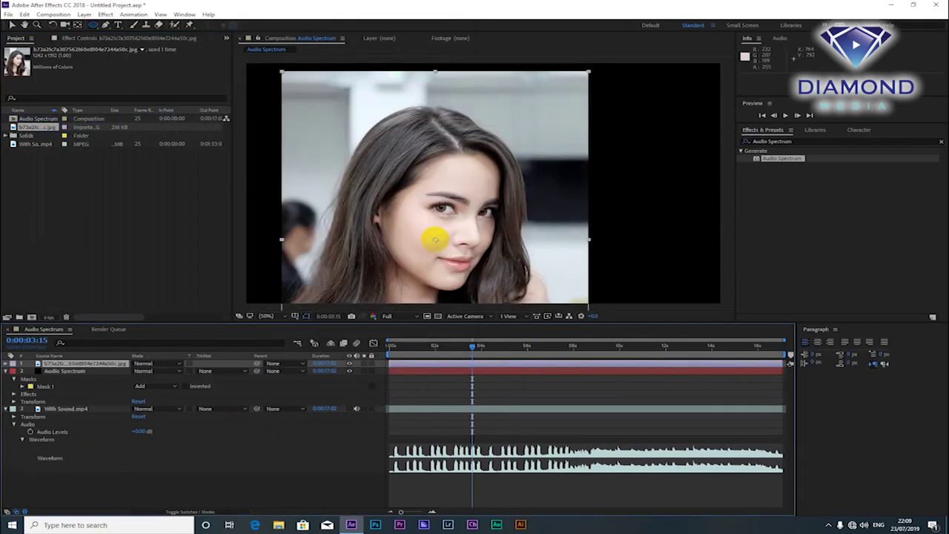
pyautogui.click(12, 25)
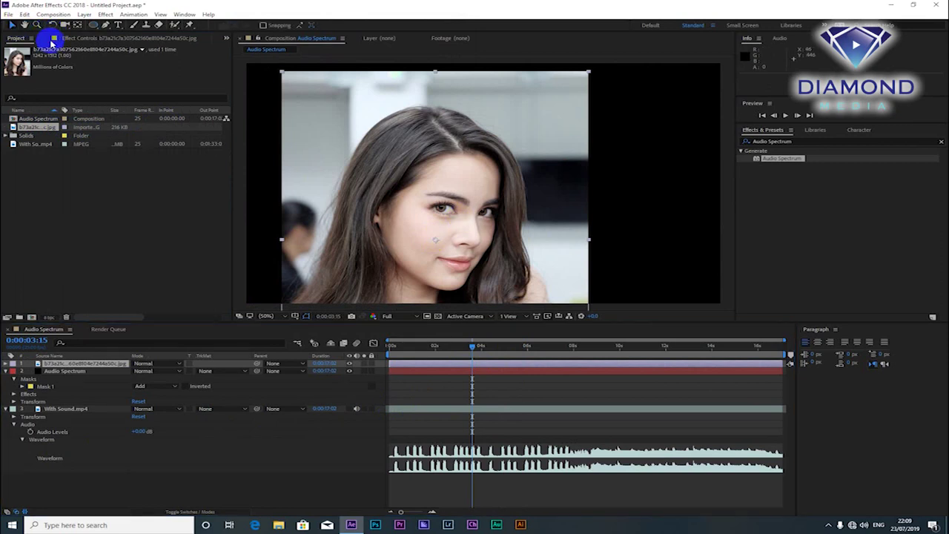
# Reposition the portrait and clip it with an ellipse mask free-transformed into a circle around the face
pyautogui.moveTo(443, 175); pyautogui.dragTo(484, 161)
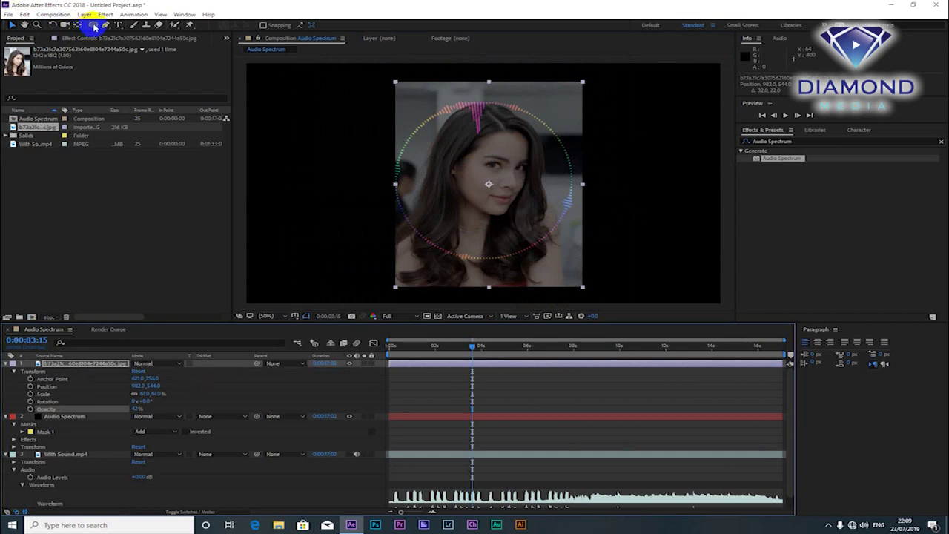
pyautogui.moveTo(425, 119)
pyautogui.mouseDown()
pyautogui.moveTo(496, 200)
pyautogui.moveTo(567, 250)
pyautogui.mouseUp()
pyautogui.click(12, 25)
pyautogui.doubleClick(497, 121)
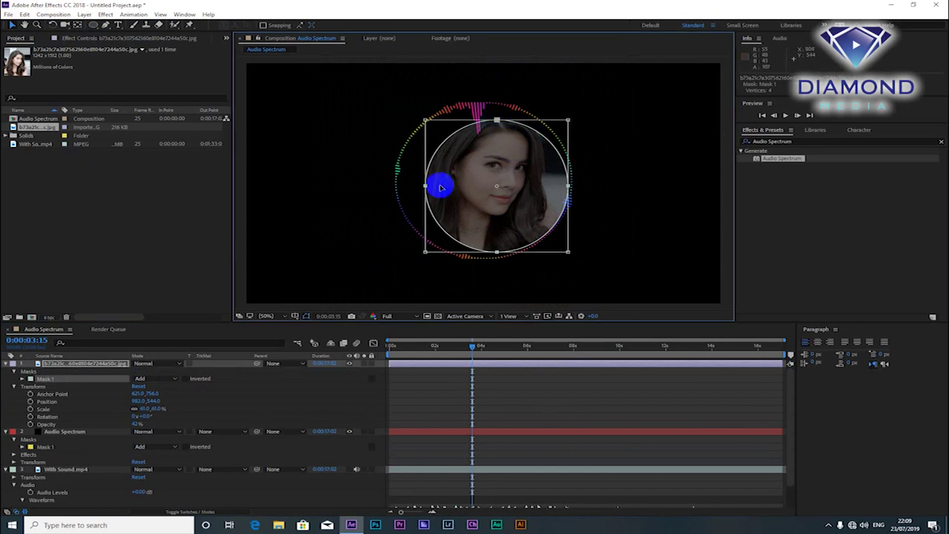
pyautogui.moveTo(424, 186); pyautogui.dragTo(397, 187)
pyautogui.click(484, 118)
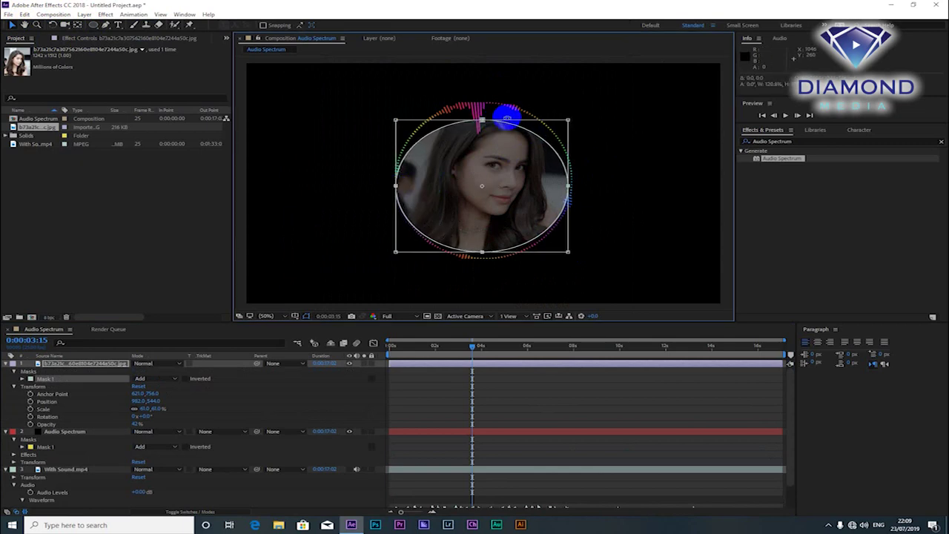
pyautogui.moveTo(483, 118); pyautogui.dragTo(483, 102)
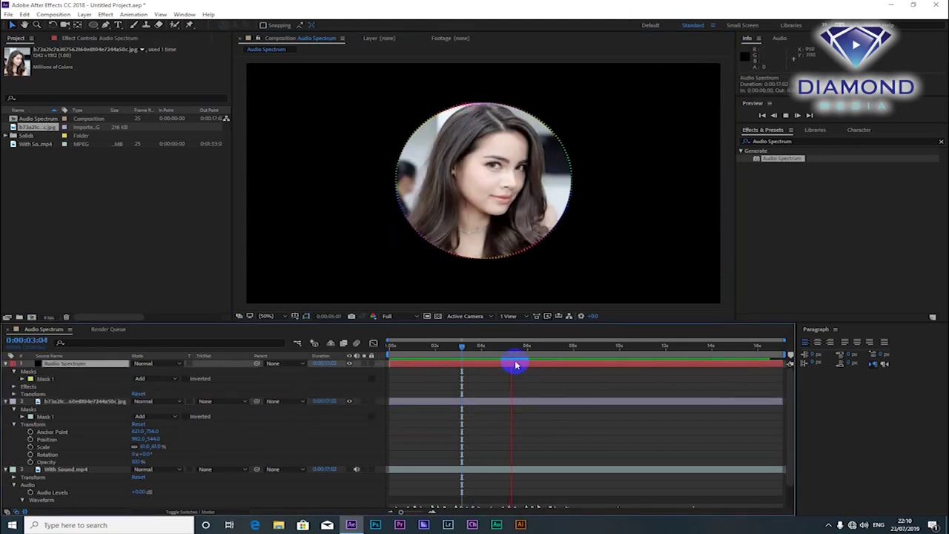
pyautogui.moveTo(540, 345)
pyautogui.mouseDown()
pyautogui.moveTo(568, 347)
pyautogui.moveTo(543, 351)
pyautogui.mouseUp()
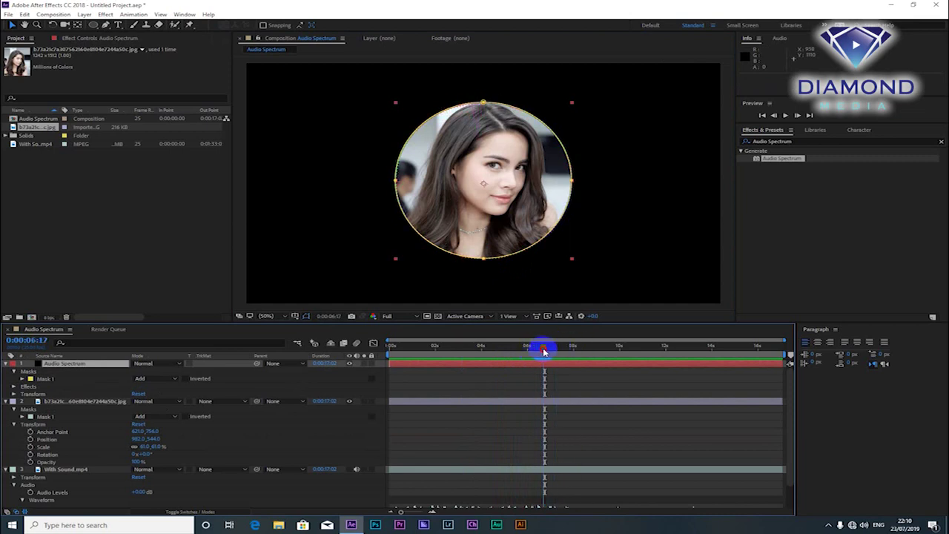
# Raise the Audio Spectrum effect's Start Frequency to 20.0 while viewing a frame with visible bars
pyautogui.click(74, 38)
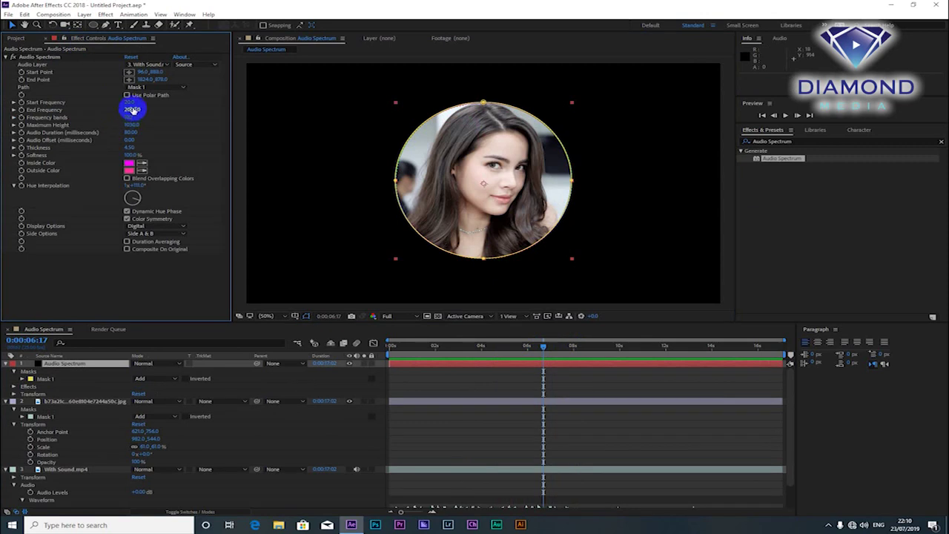
pyautogui.click(126, 104)
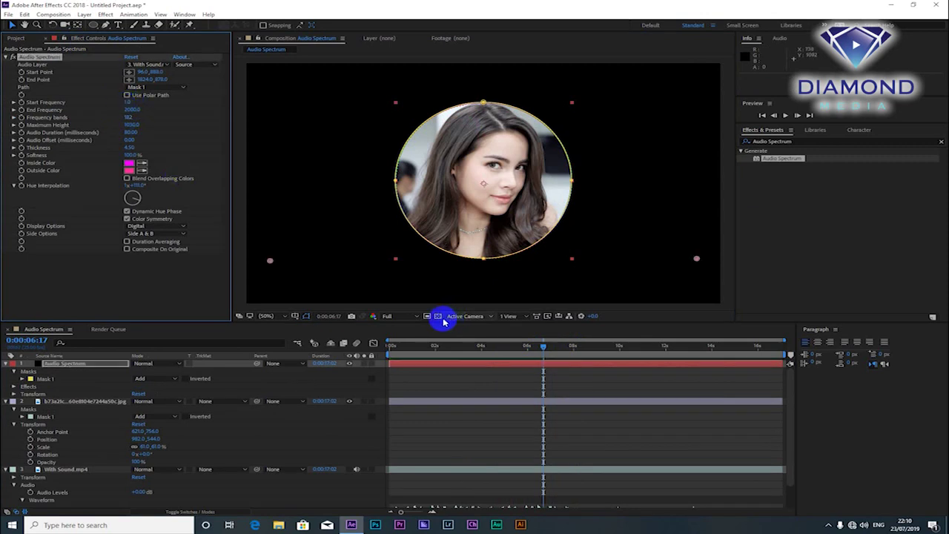
pyautogui.moveTo(409, 350)
pyautogui.mouseDown()
pyautogui.moveTo(442, 349)
pyautogui.moveTo(429, 349)
pyautogui.mouseUp()
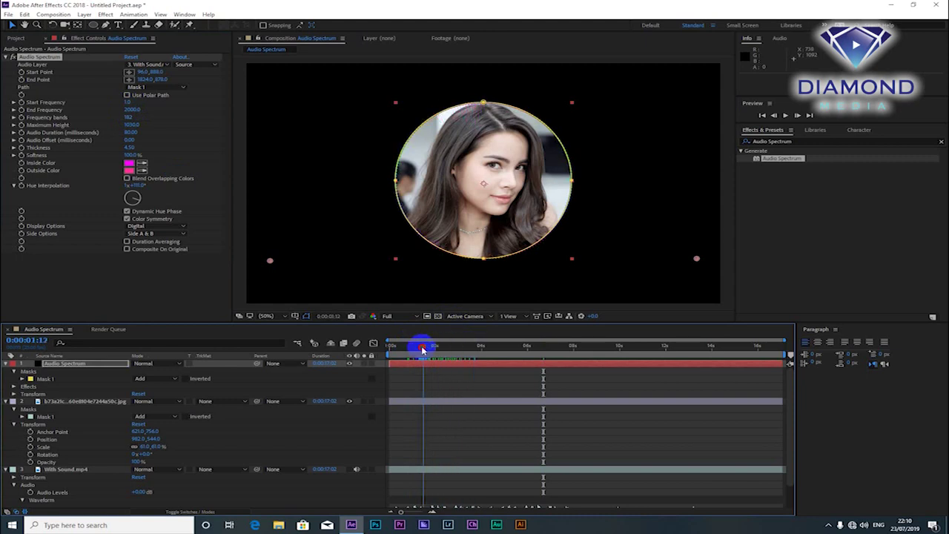
pyautogui.moveTo(431, 348); pyautogui.dragTo(433, 348)
pyautogui.click(135, 123)
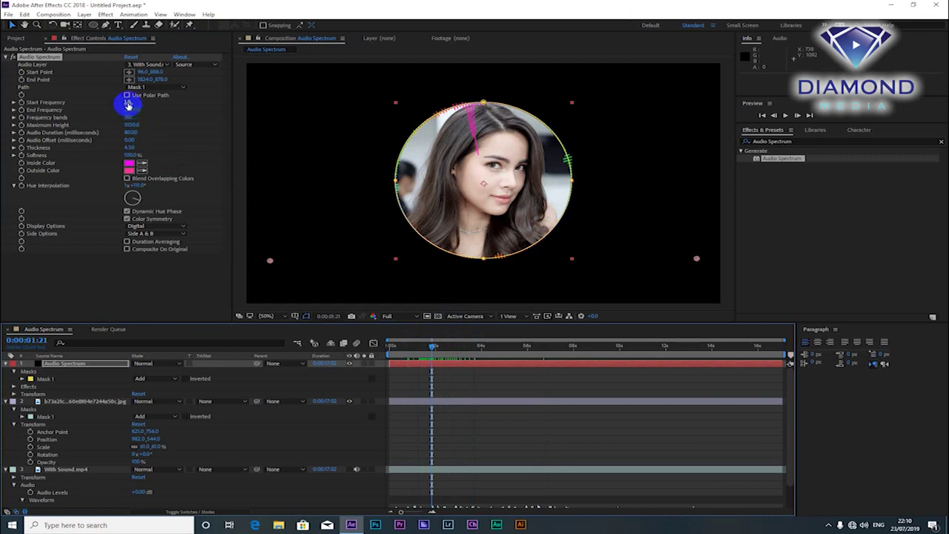
pyautogui.moveTo(128, 103); pyautogui.dragTo(132, 103)
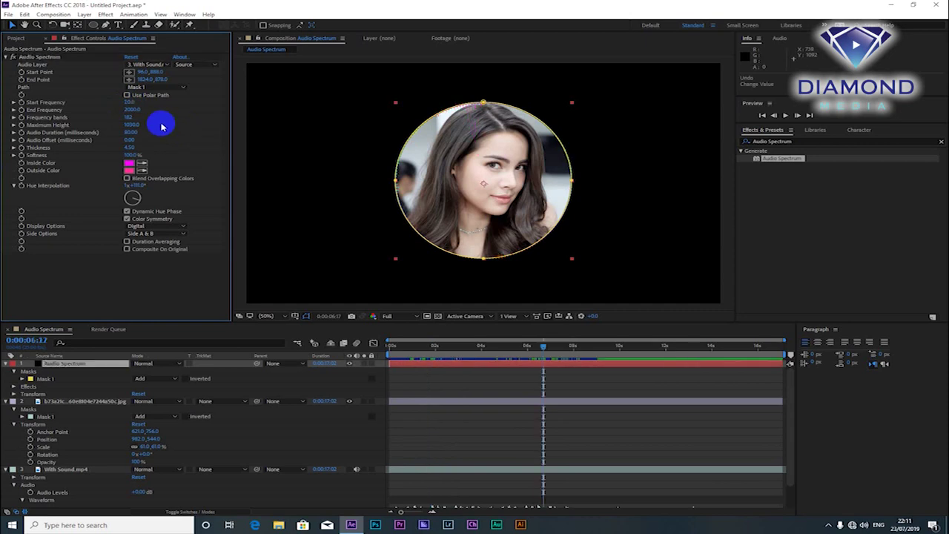
pyautogui.click(129, 118)
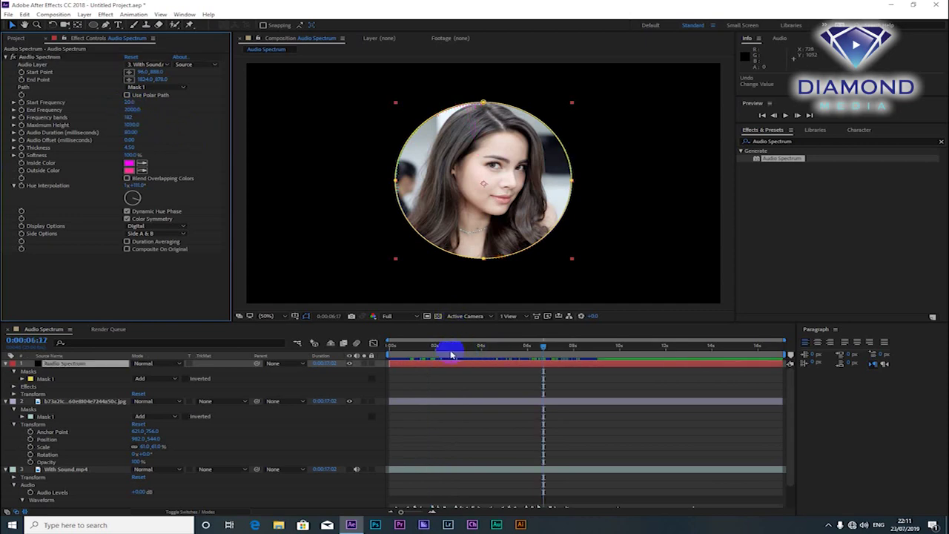
# Preview the spectrum bars playing around the portrait from near the start
pyautogui.click(412, 348)
pyautogui.press('space')
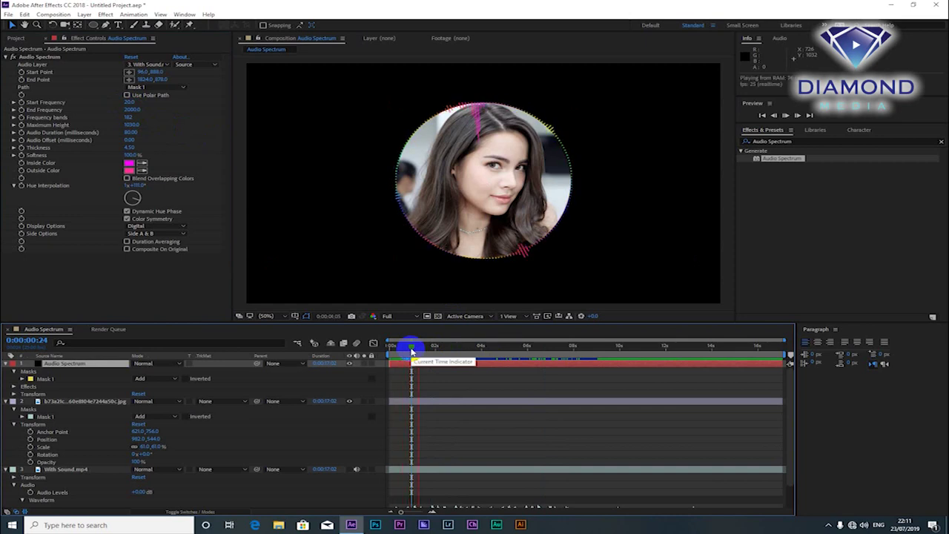
pyautogui.click(15, 38)
# Import the neon lights background JPG and collapse the Audio Spectrum and portrait layer properties
pyautogui.doubleClick(149, 277)
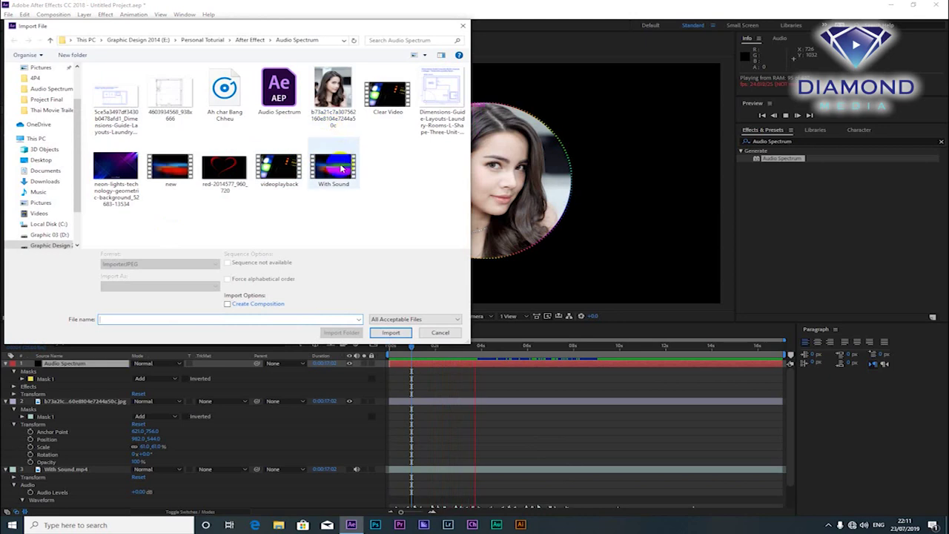
pyautogui.doubleClick(119, 170)
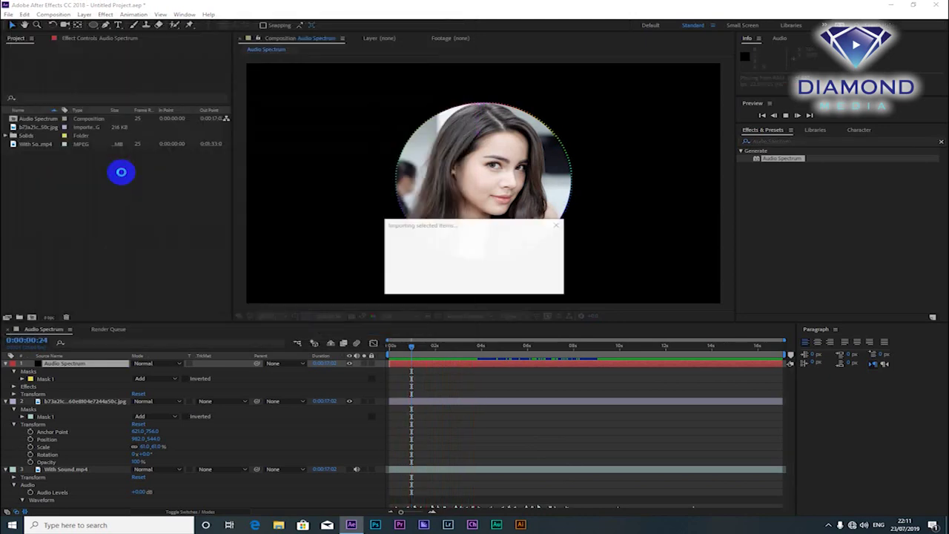
pyautogui.click(426, 345)
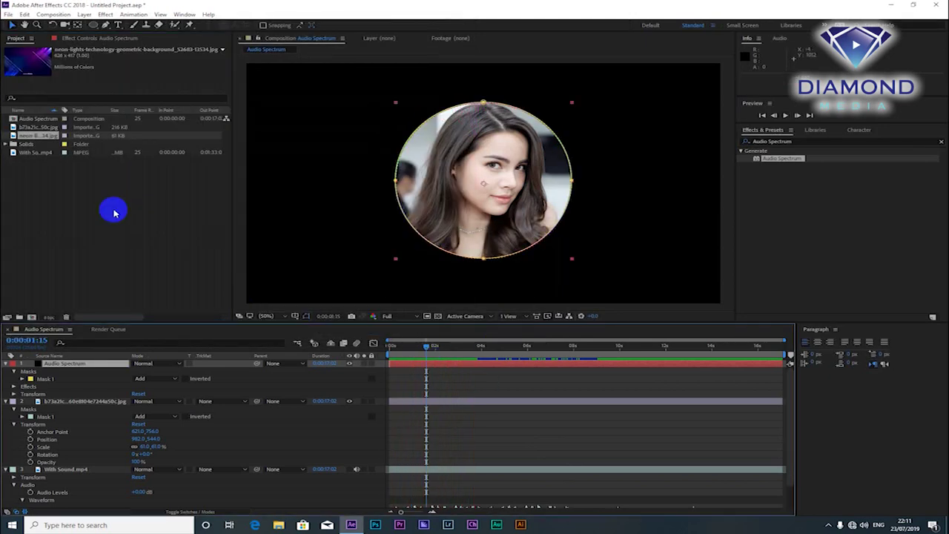
pyautogui.click(13, 373)
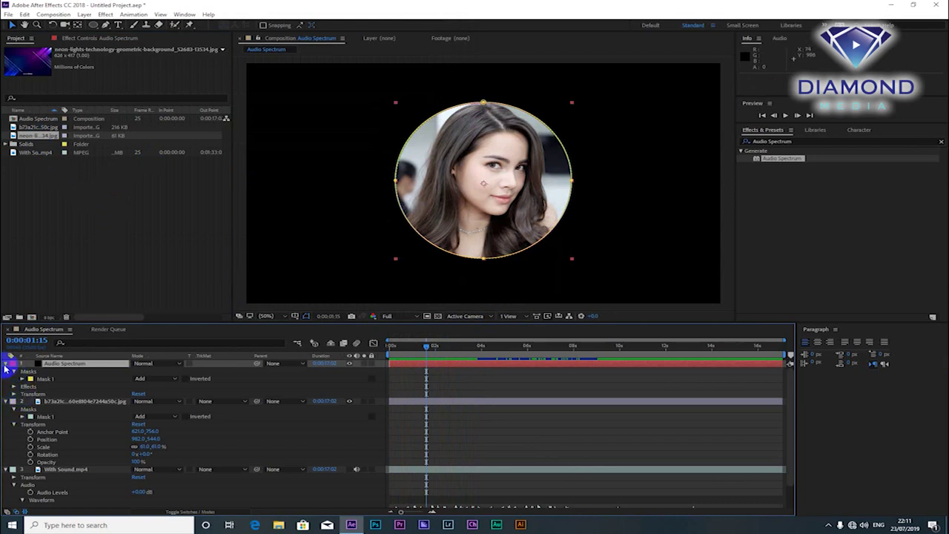
pyautogui.click(6, 364)
pyautogui.click(7, 372)
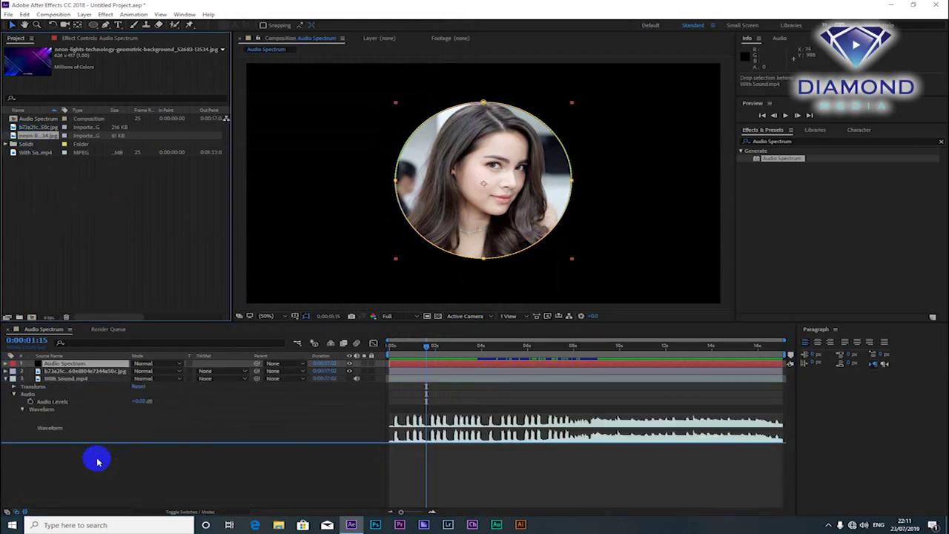
# Place the neon image as the bottom layer and position it to fill the frame behind the portrait
pyautogui.moveTo(27, 137); pyautogui.dragTo(93, 454)
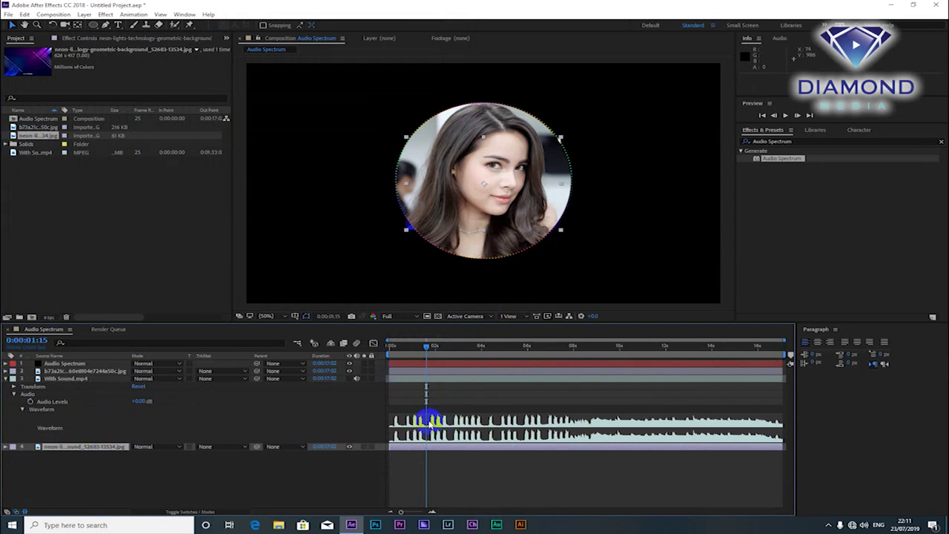
pyautogui.moveTo(639, 171); pyautogui.dragTo(637, 199)
pyautogui.press(',')
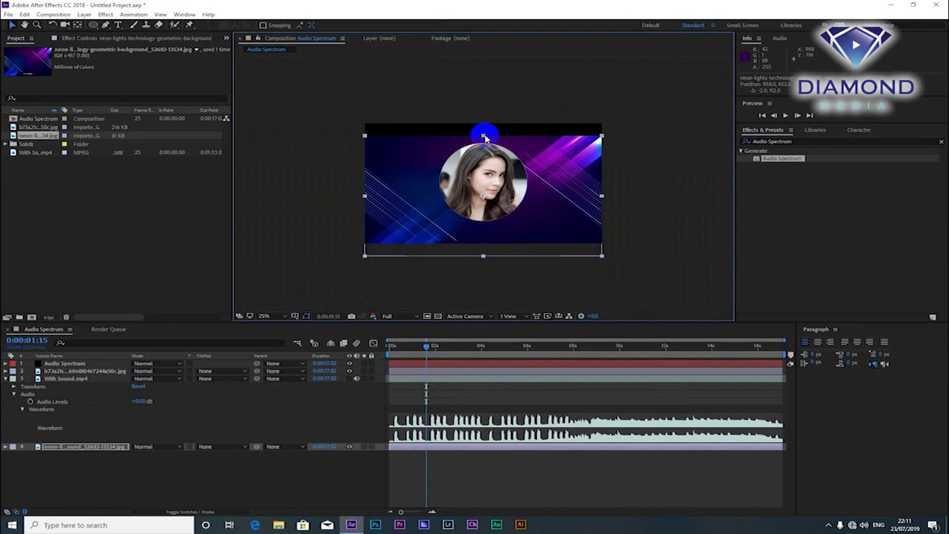
pyautogui.moveTo(485, 138); pyautogui.dragTo(487, 116)
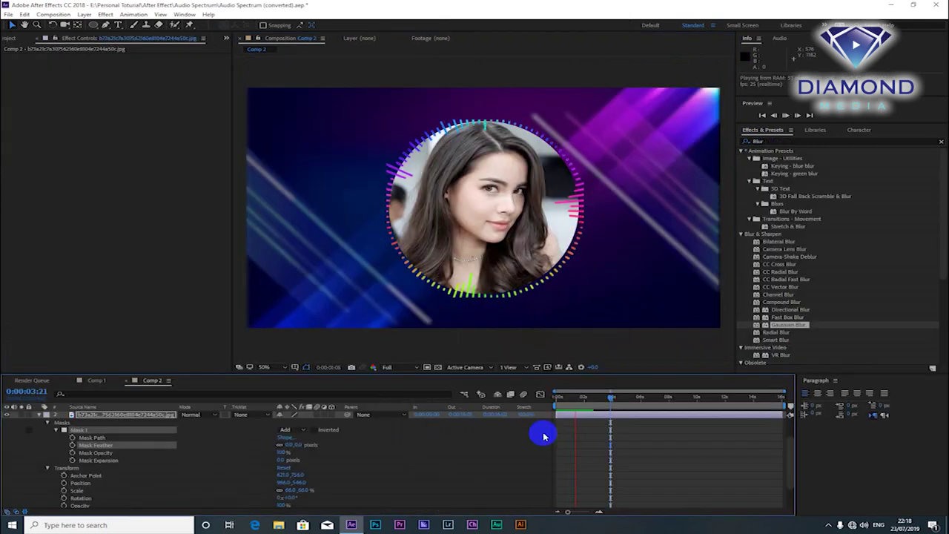